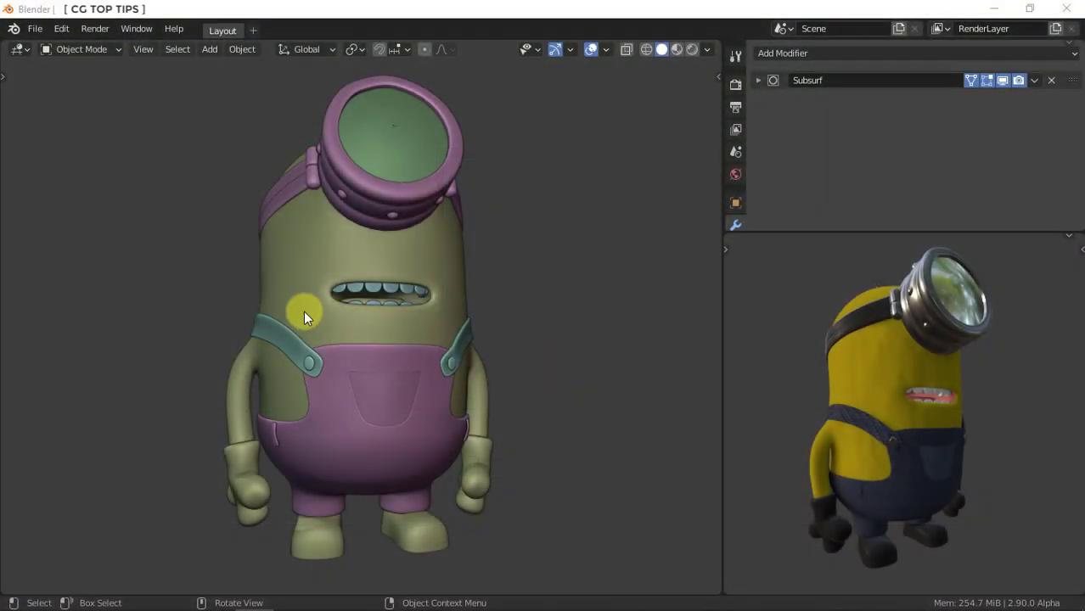
Select the minion's overalls and enter Edit Mode.
mouse_move(303, 310)
middle_down()
mouse_move(537, 313)
mouse_move(274, 295)
middle_up()
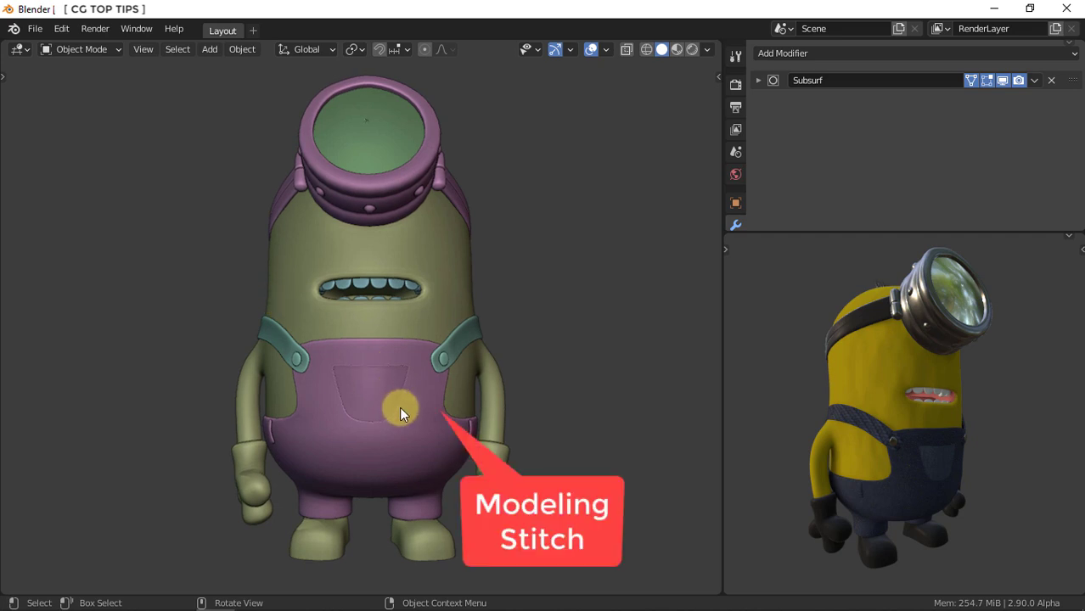
scroll(381, 411, up, 3)
mouse_move(381, 411)
shift+middle_down()
mouse_move(413, 450)
mouse_move(414, 385)
shift+middle_up()
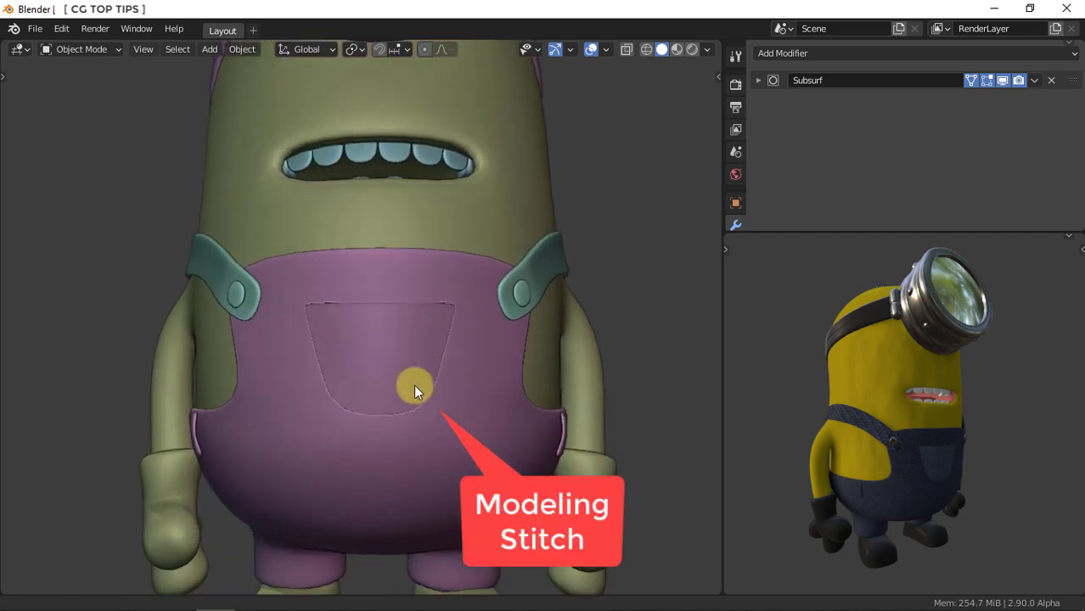
click(414, 384)
click(81, 52)
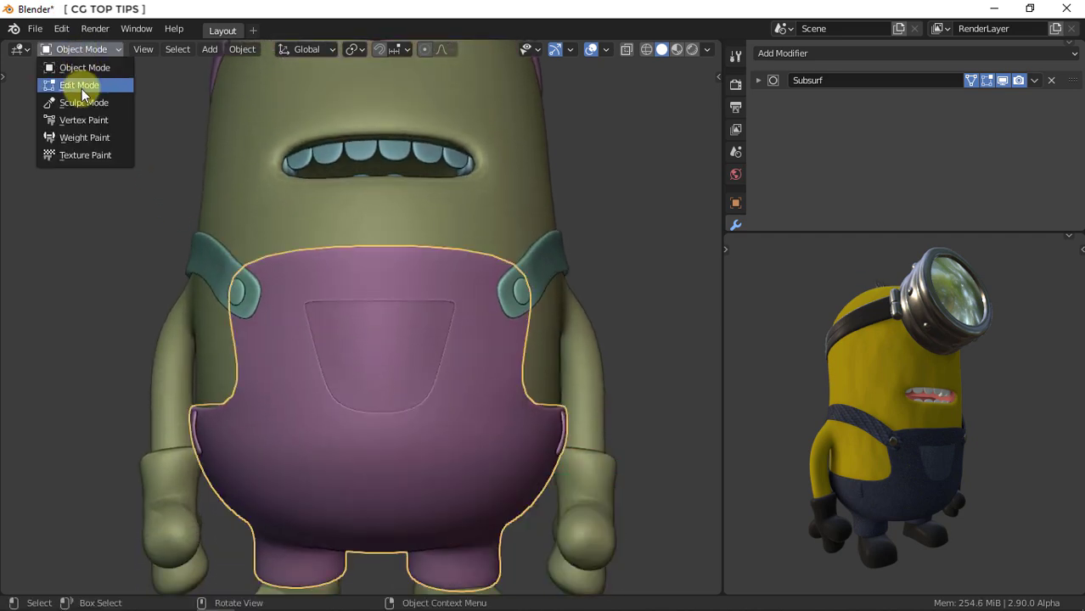
click(81, 89)
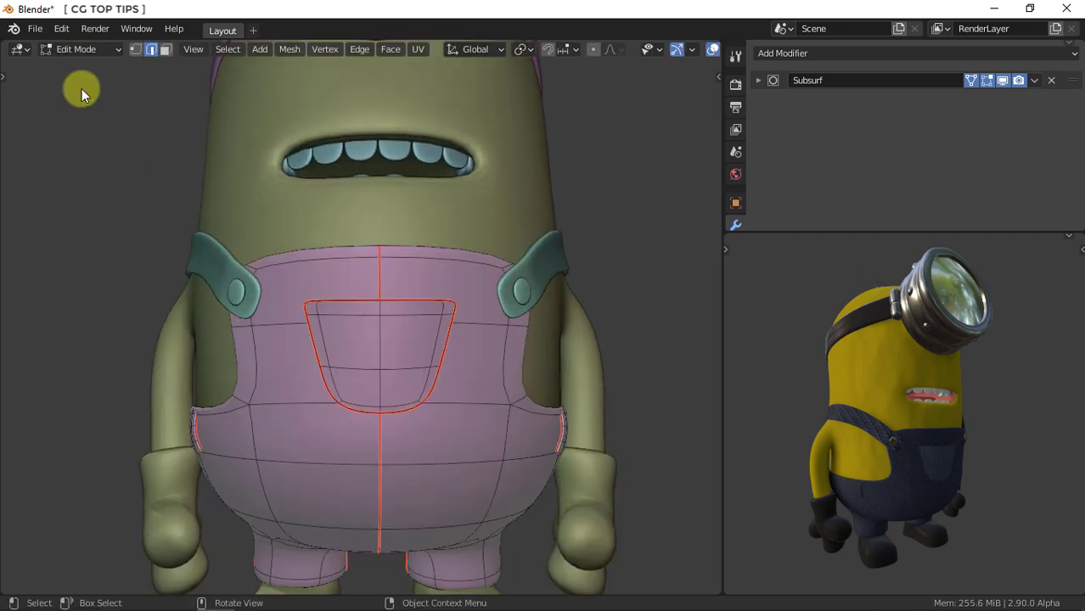
Duplicate the pocket's edge loop in place and separate the copy into its own object.
alt+click(338, 301)
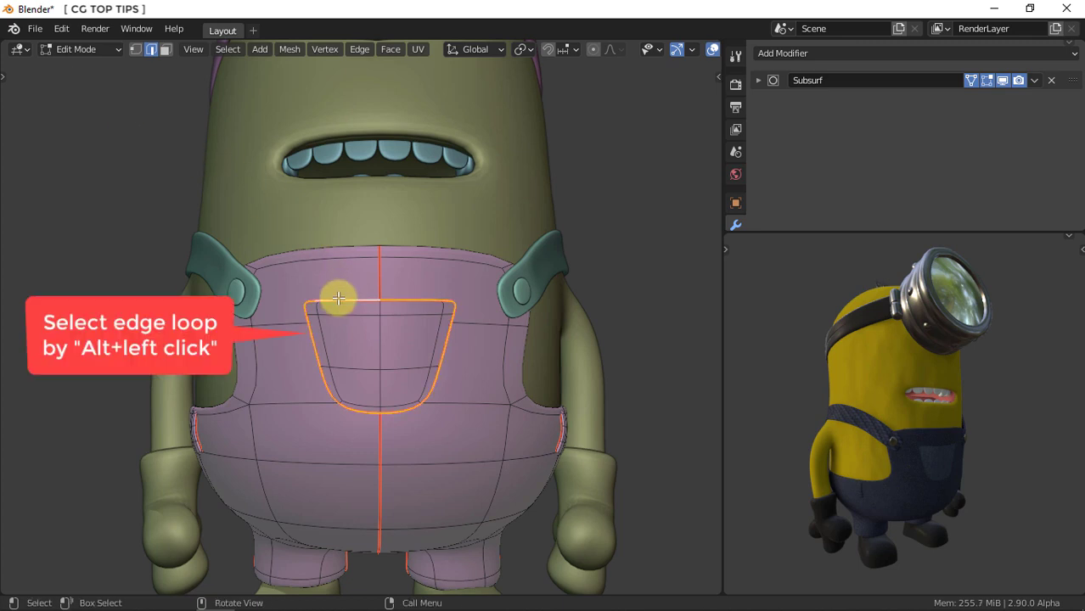
key(shift+d)
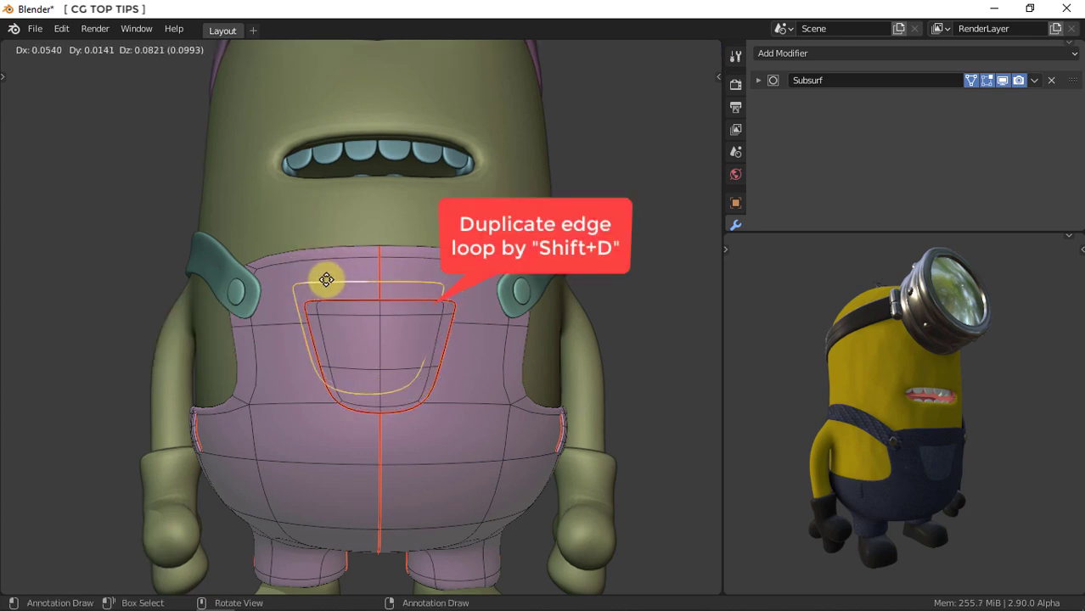
right_click(326, 280)
key(p)
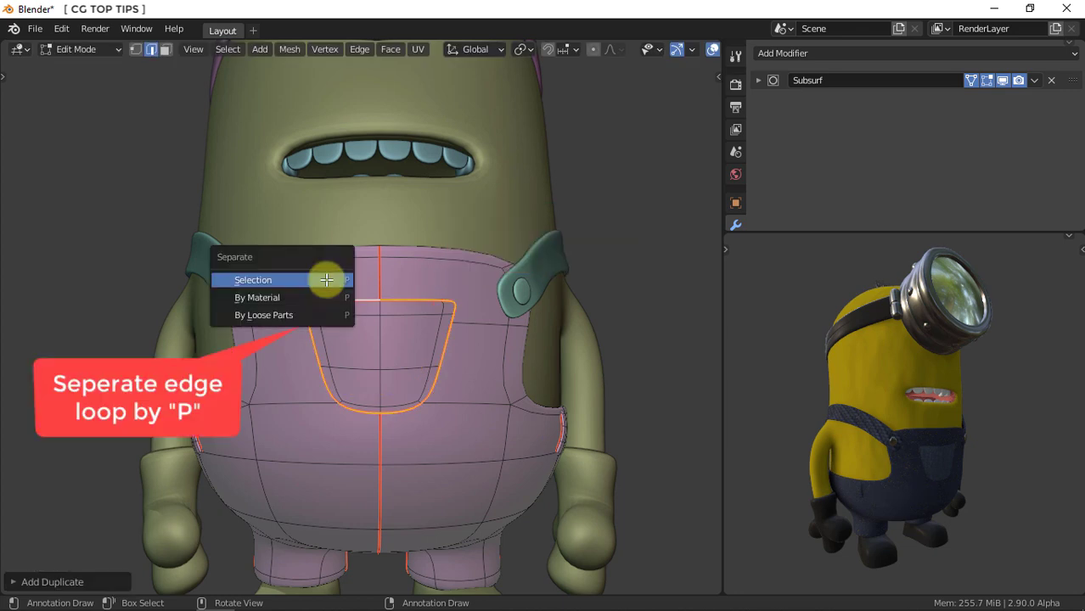
click(327, 282)
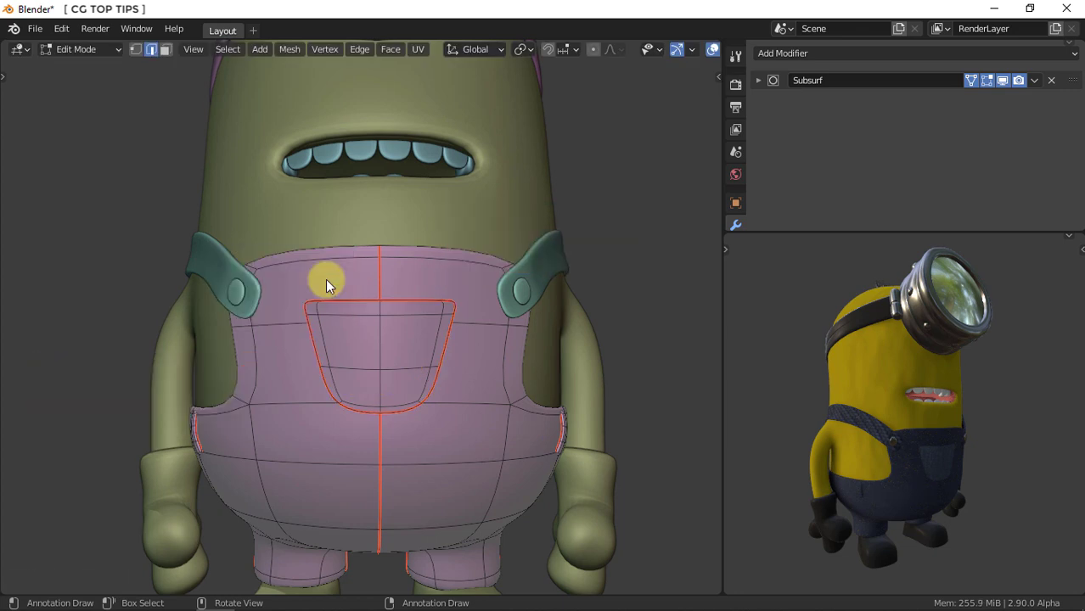
click(65, 51)
Select the separated pocket outline in Edit Mode with all of its vertices selected.
click(81, 67)
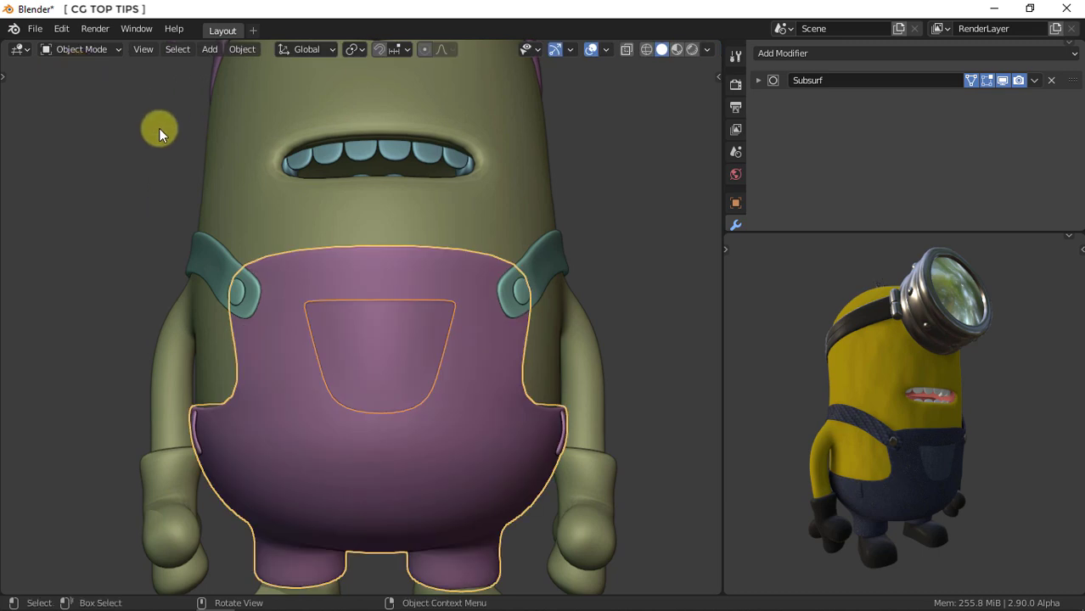
click(356, 298)
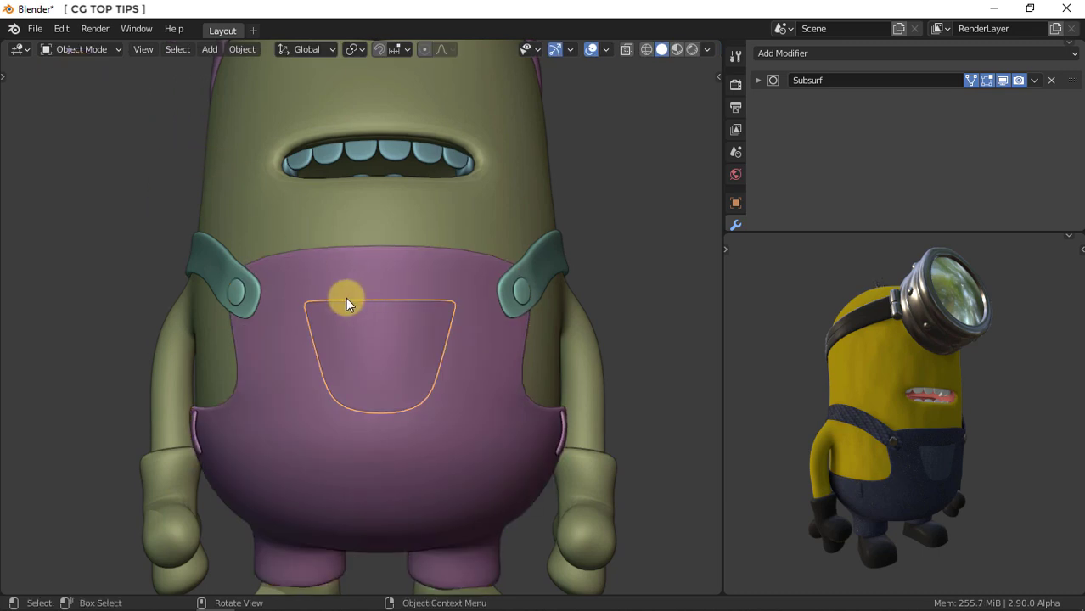
click(75, 48)
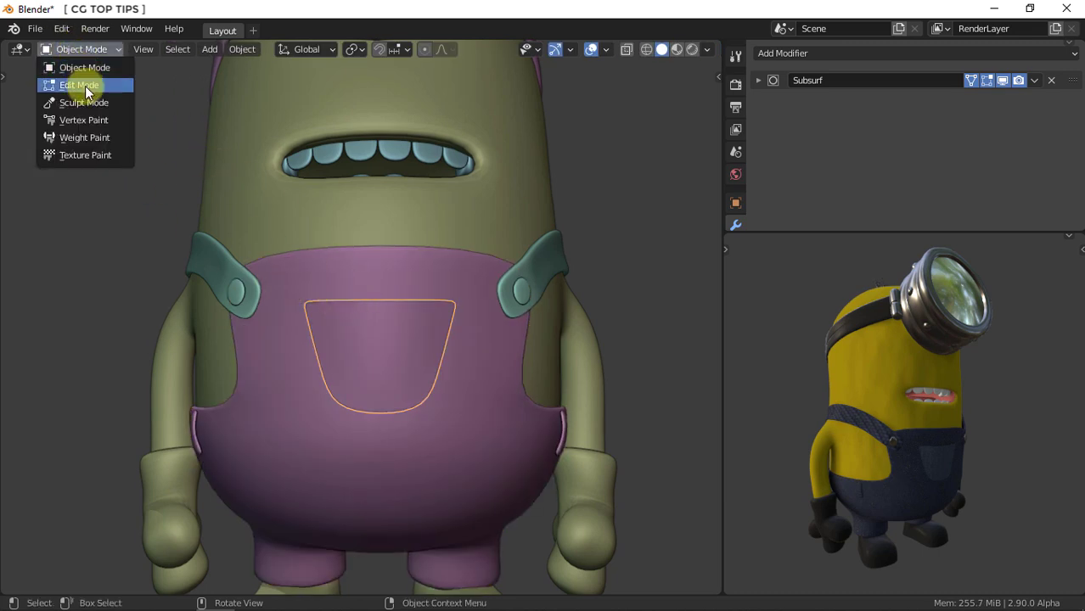
click(85, 86)
click(136, 50)
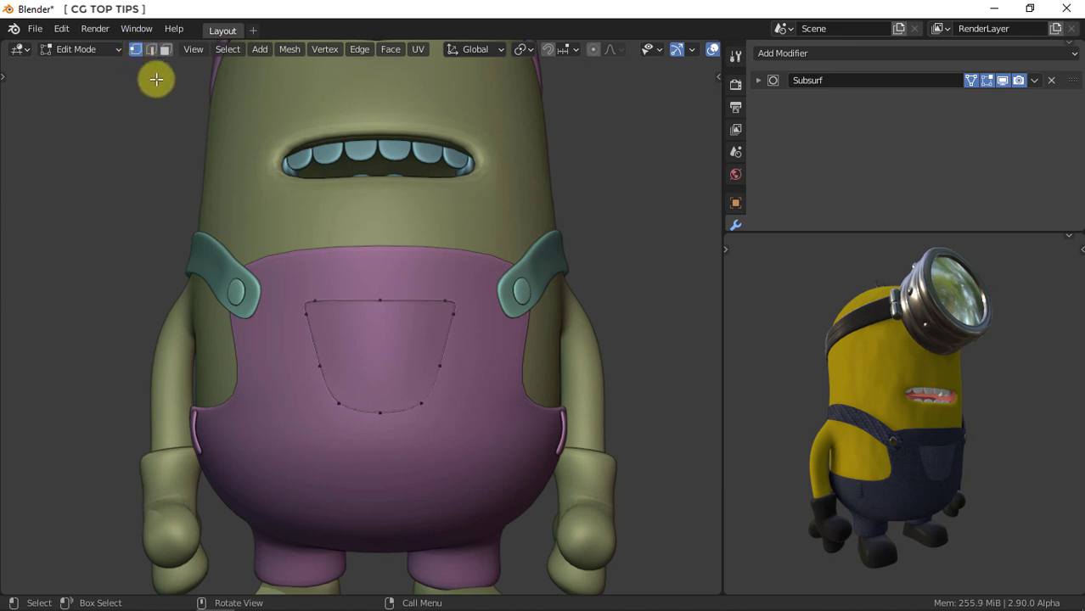
key(a)
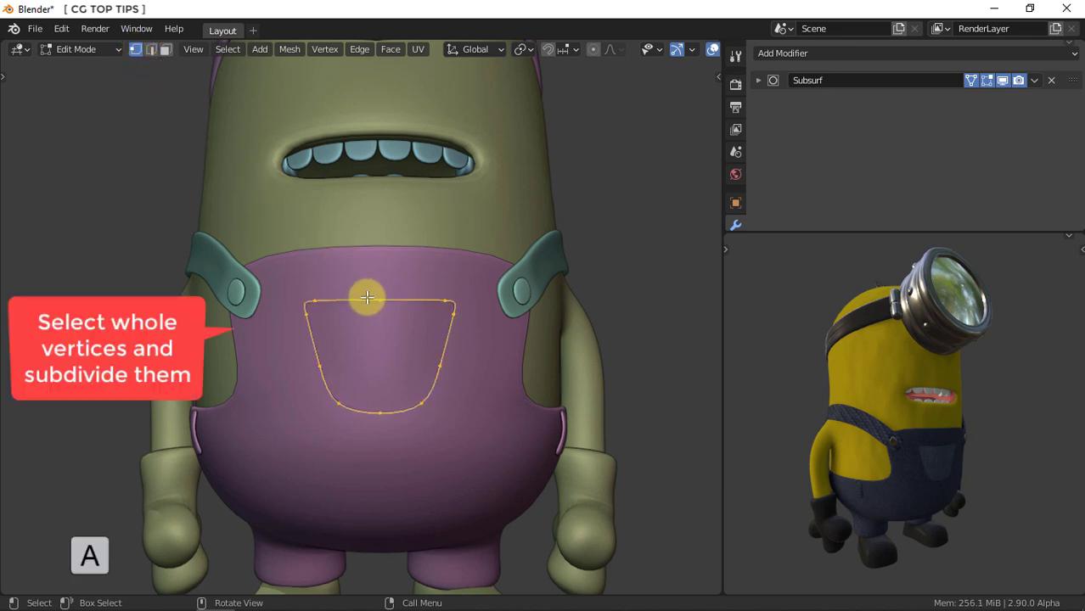
Subdivide the outline's edges with 30 cuts.
right_click(367, 297)
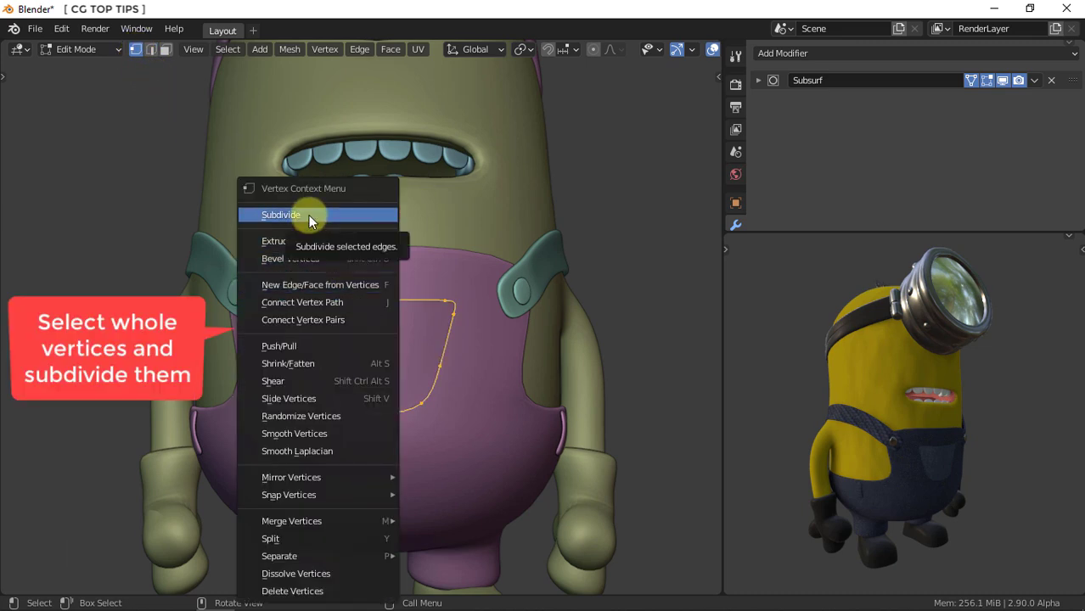
click(308, 215)
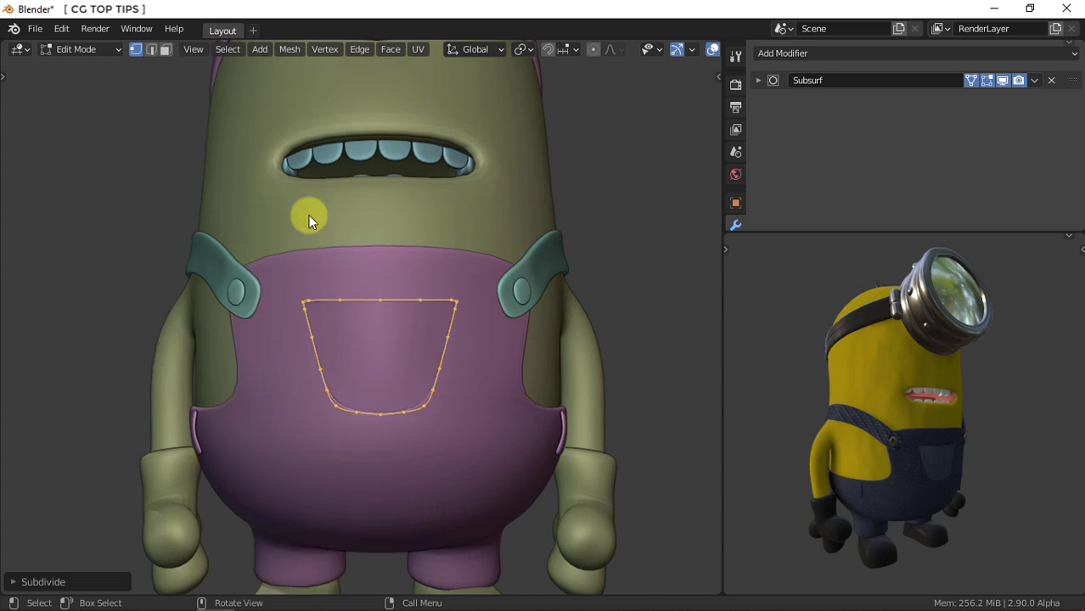
click(49, 581)
click(162, 469)
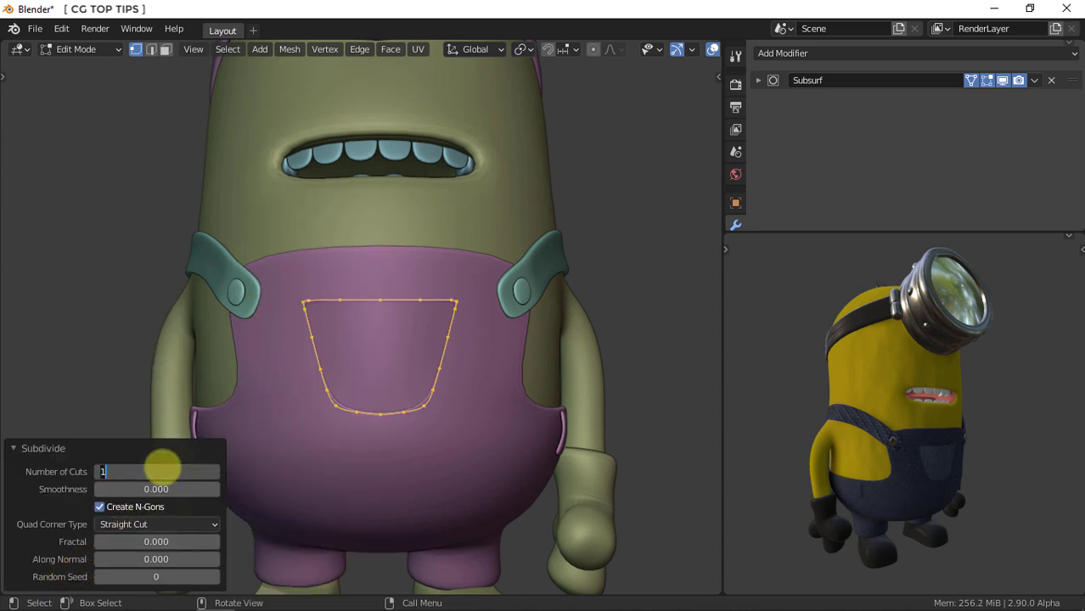
text(30)
key(Return)
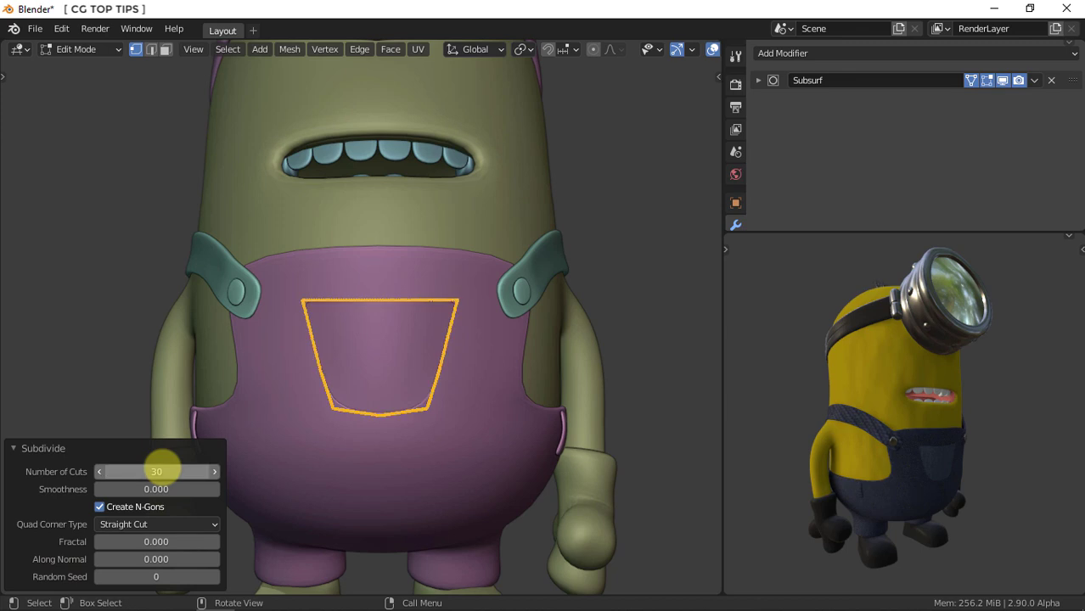
click(51, 448)
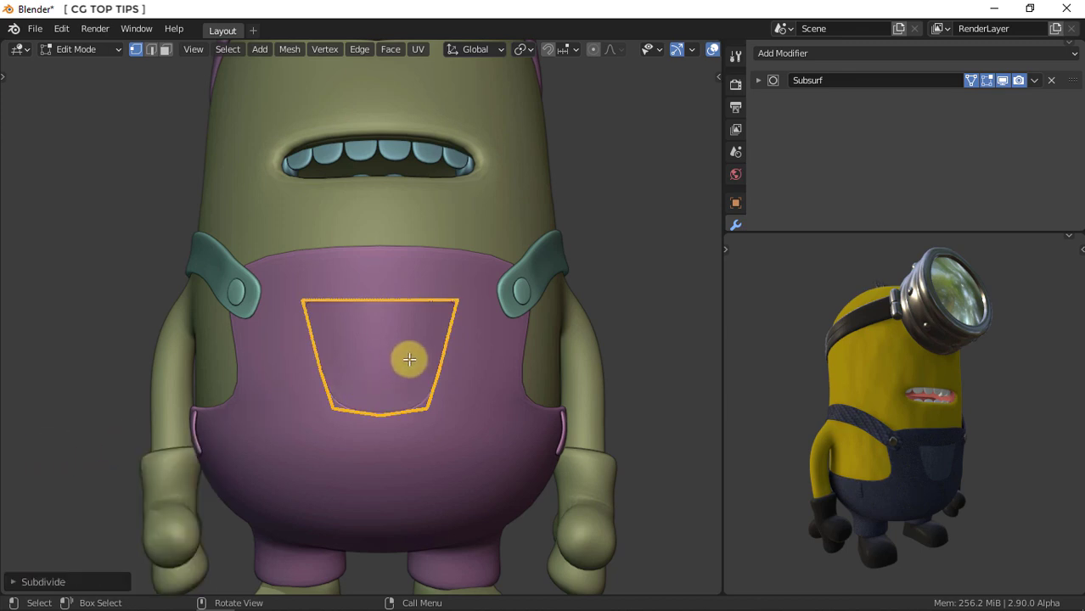
Smooth the pocket outline's vertices with 300 repeats at 0.5 smoothing.
scroll(409, 358, up, 2)
scroll(409, 358, up, 3)
shift+middle_drag(410, 358, 380, 281)
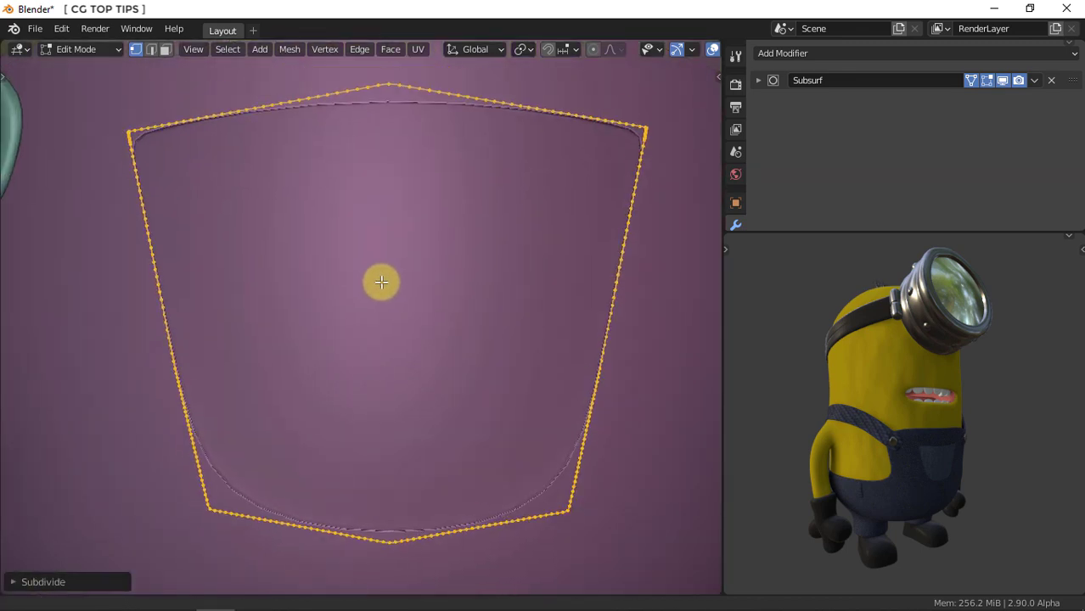
right_click(380, 281)
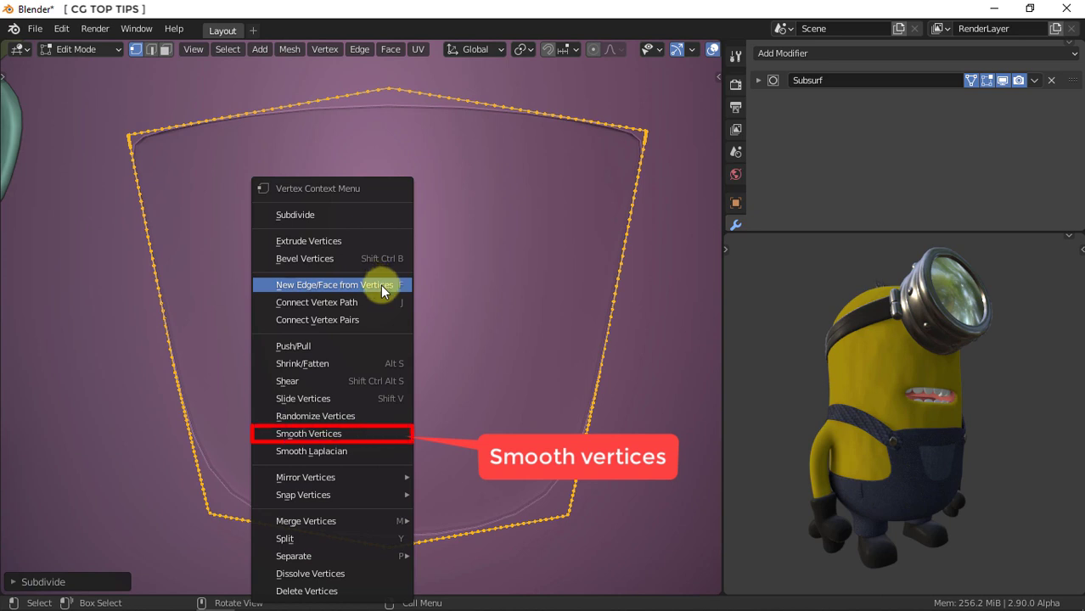
click(352, 436)
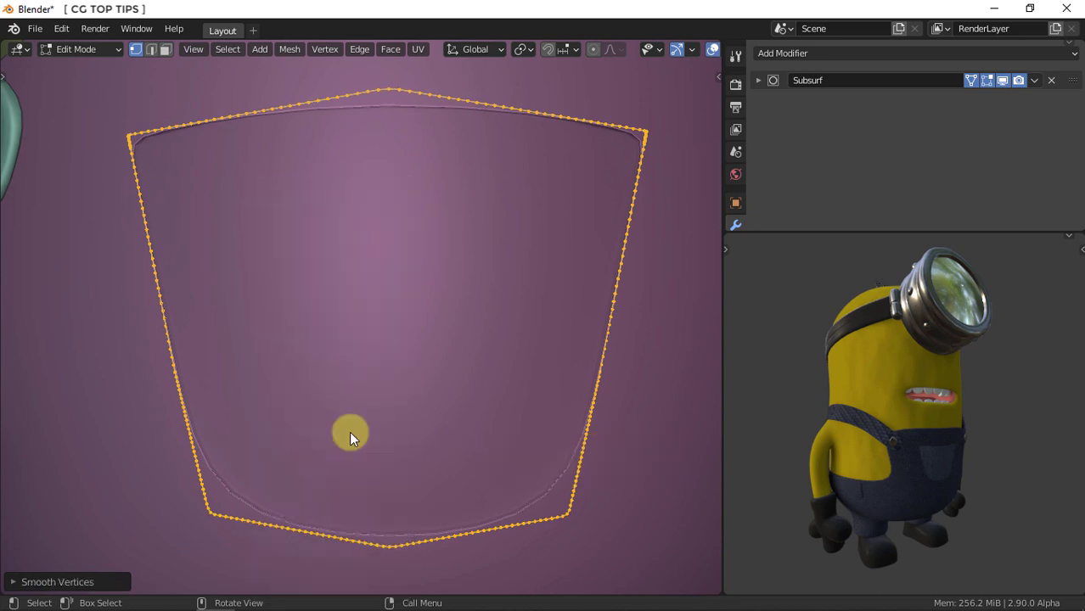
click(85, 580)
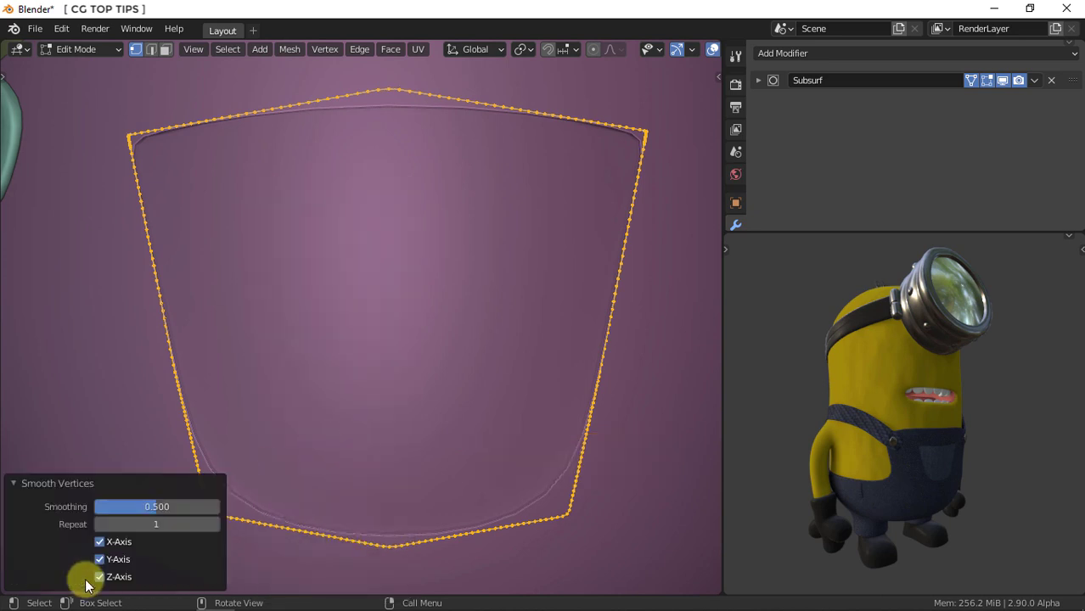
click(174, 525)
text(300)
key(Return)
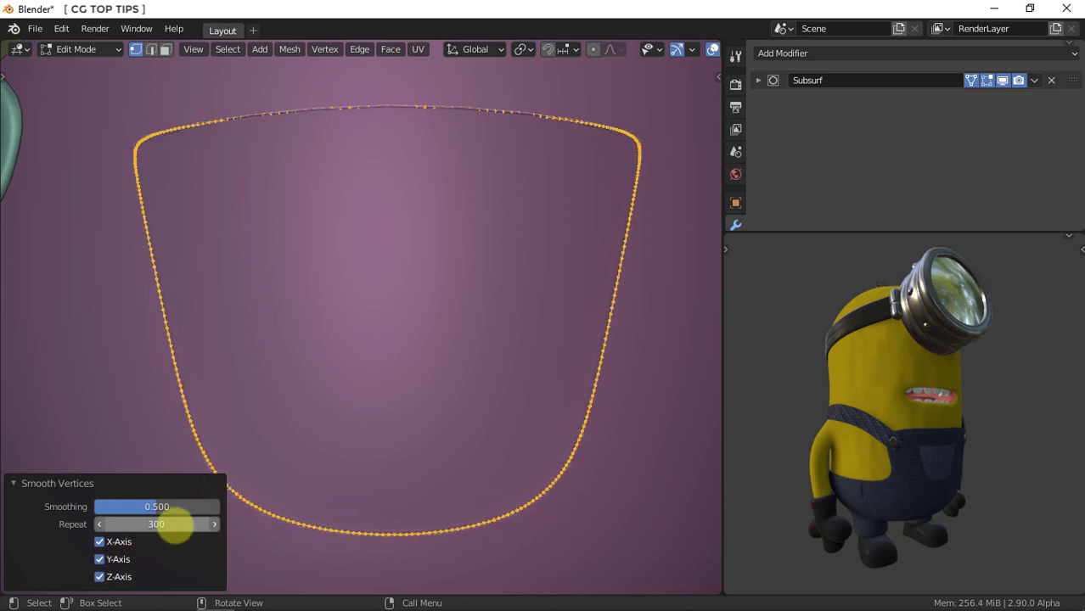
click(53, 482)
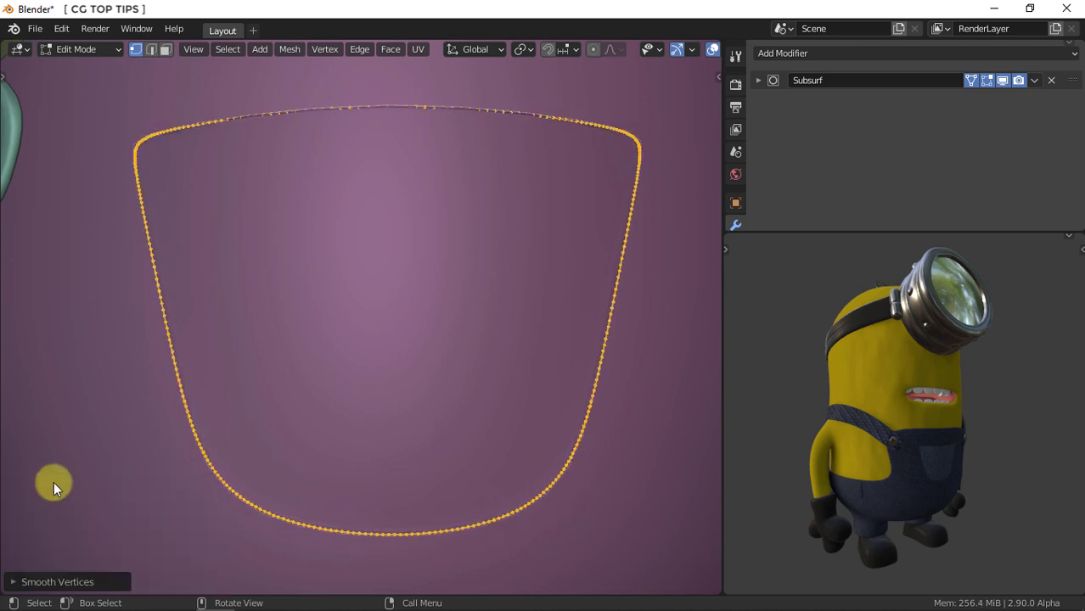
Zoom in on the pocket's upper-right corner to check the vertex spacing.
scroll(412, 252, up, 5)
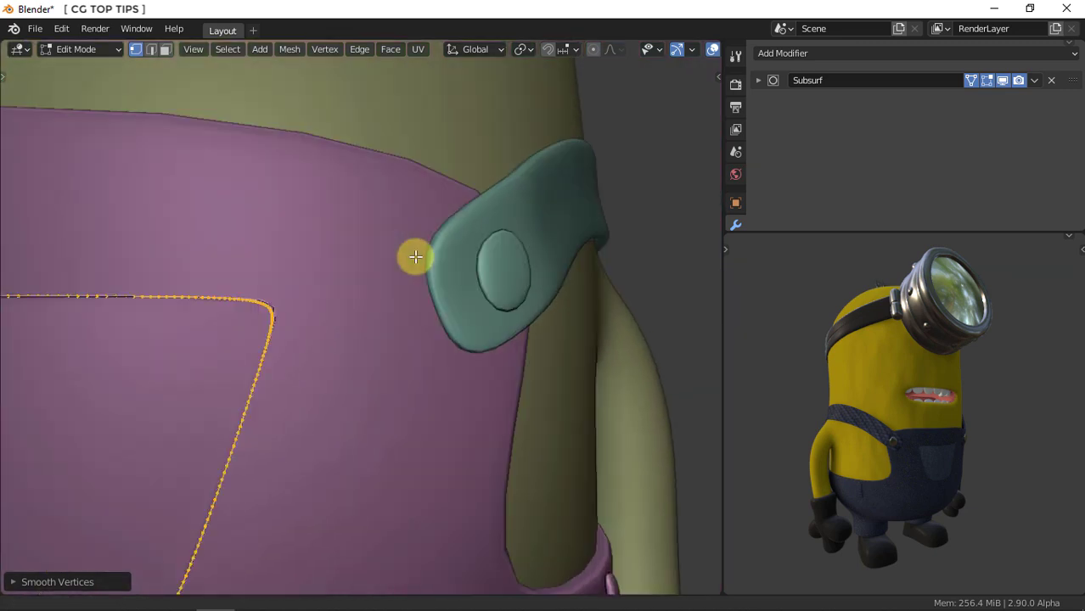
mouse_move(412, 253)
middle_down()
mouse_move(438, 252)
mouse_move(332, 296)
middle_up()
scroll(332, 296, up, 5)
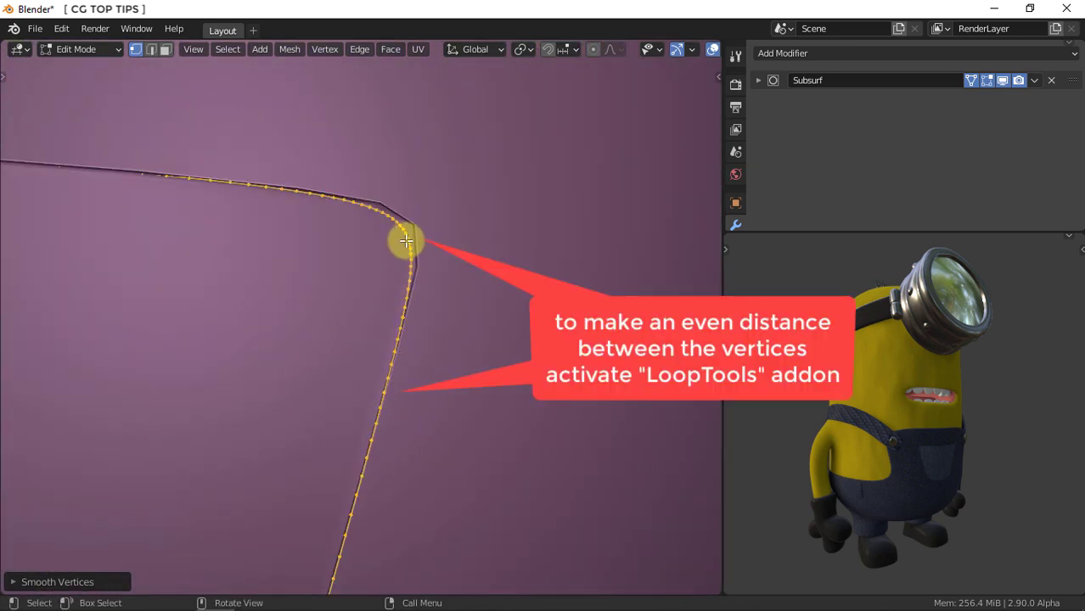
Search 'loop' in Preferences add-ons, enable Mesh: LoopTools, and close Preferences.
click(63, 30)
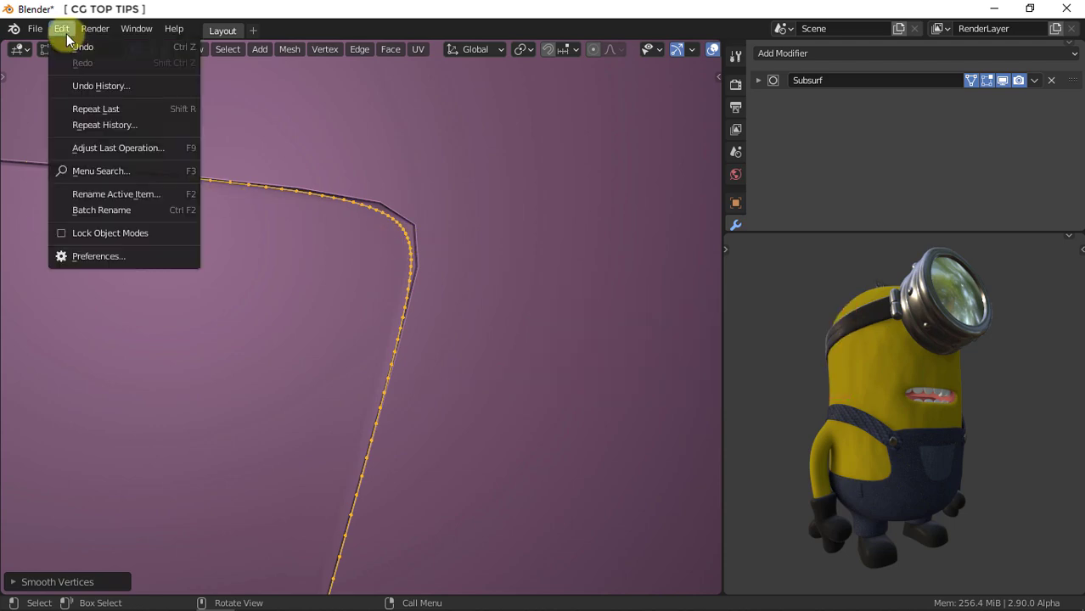
click(115, 256)
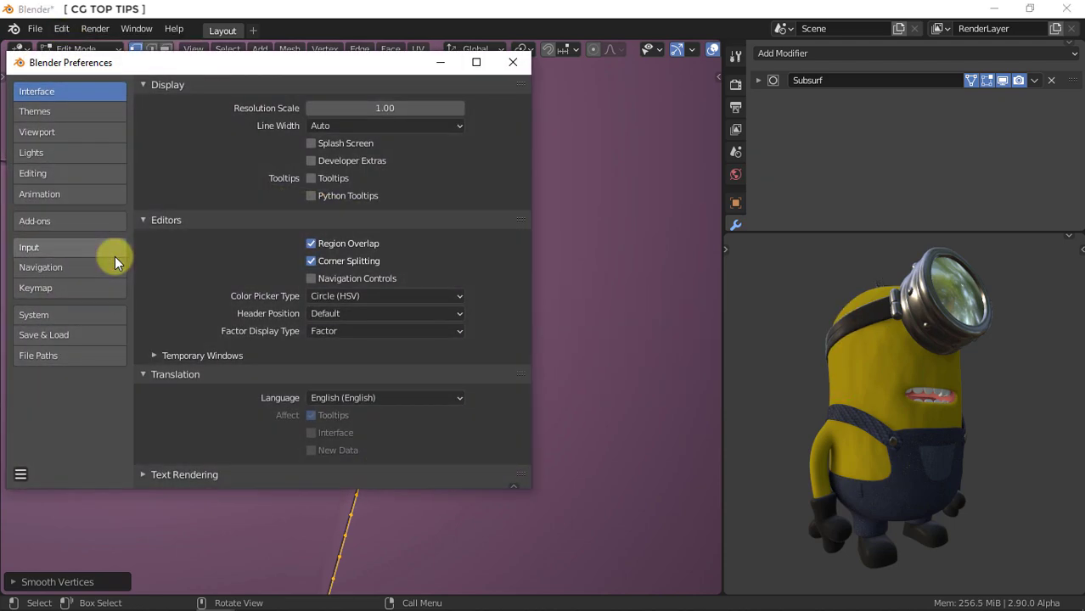
click(60, 221)
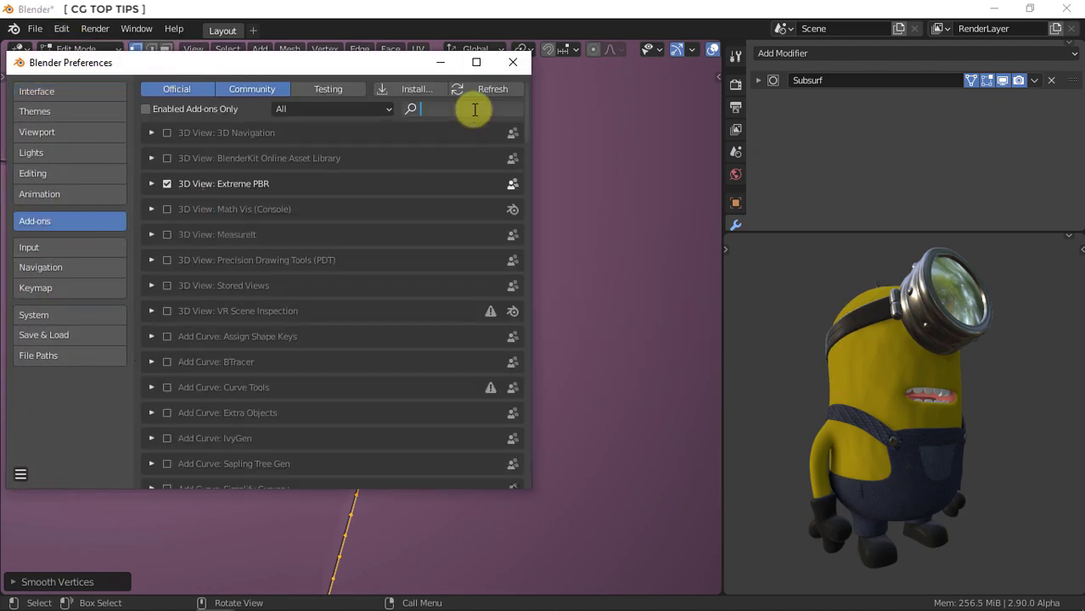
text(loop)
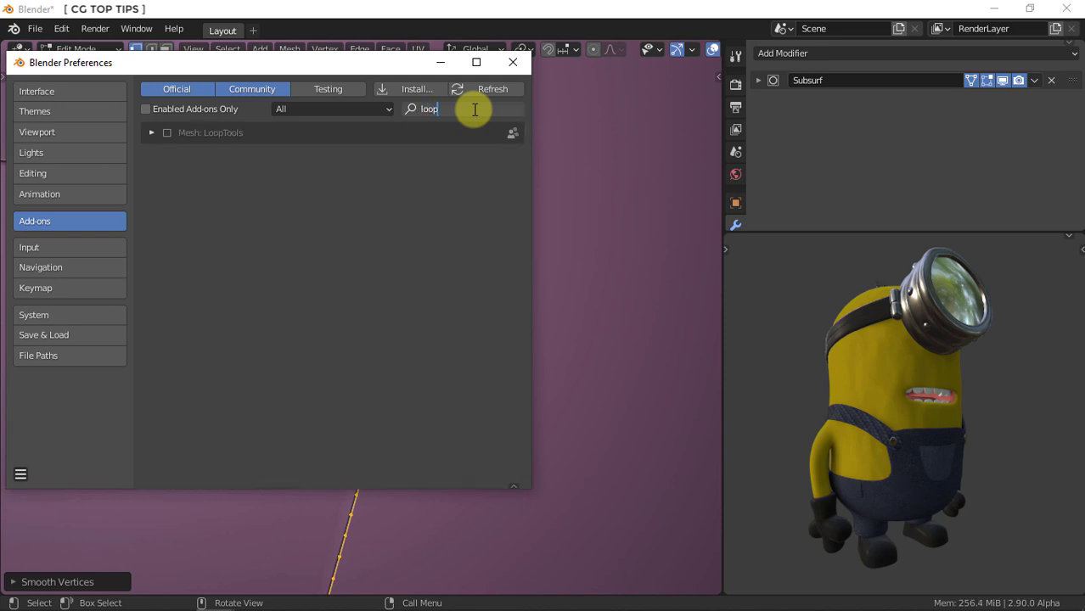
click(166, 135)
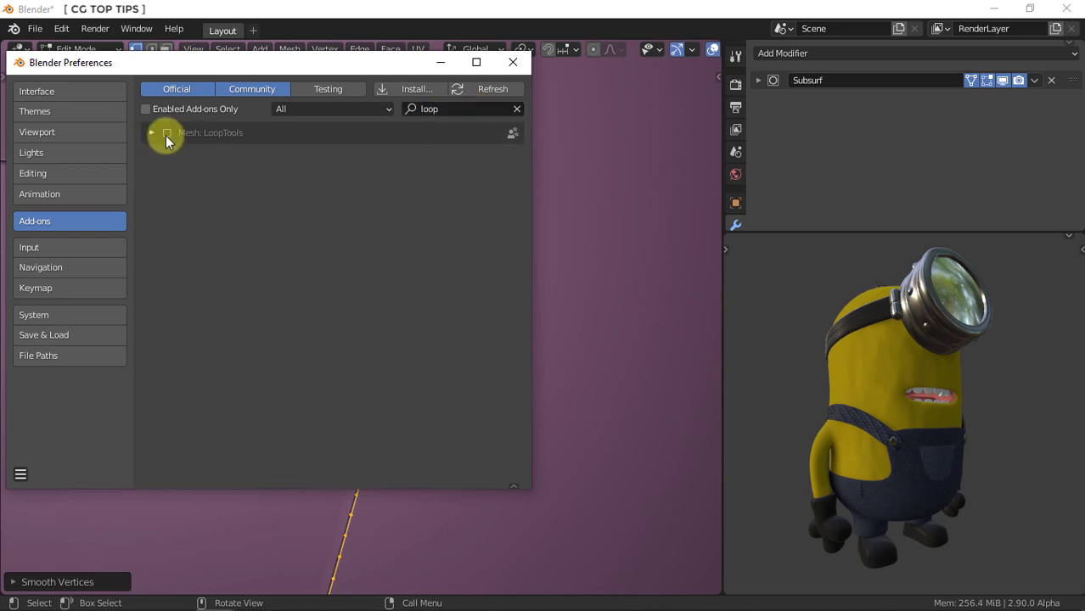
click(166, 135)
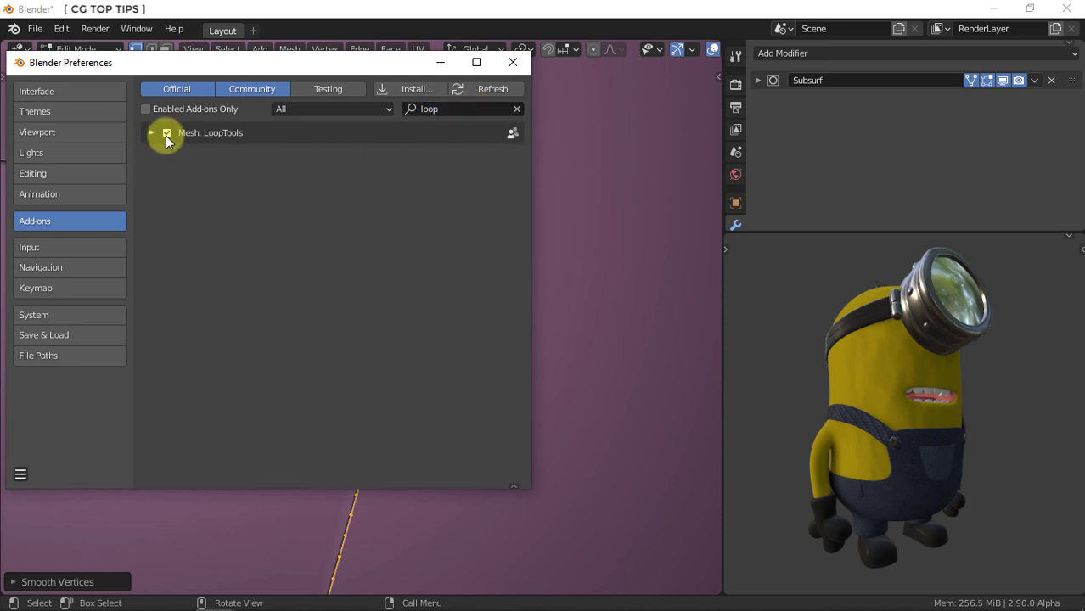
click(512, 62)
Evenly space the pocket outline's vertices with LoopTools Space and view it from the front.
right_click(396, 222)
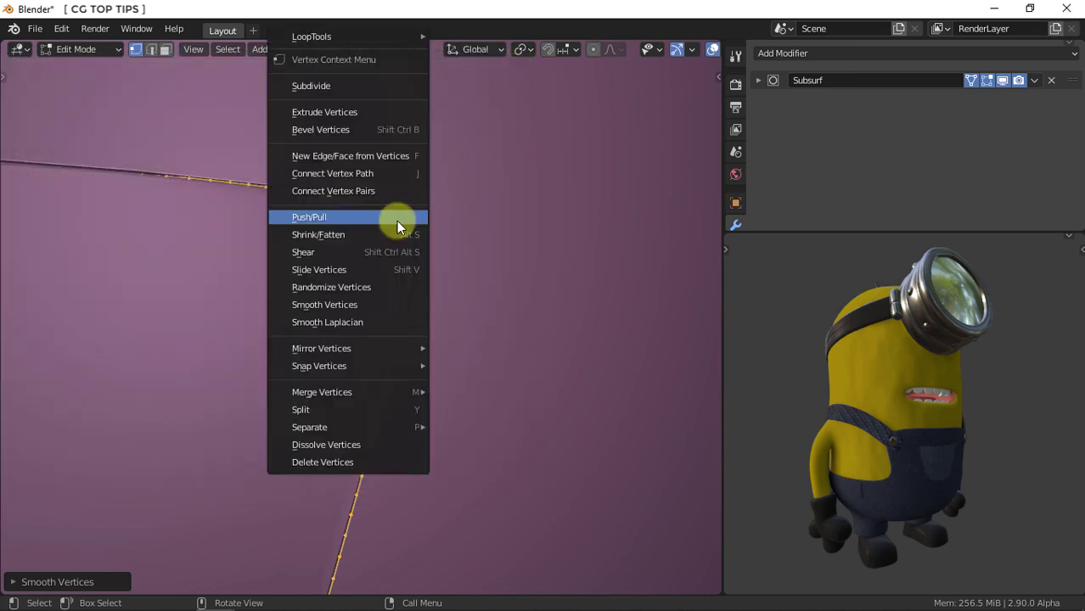
mouse_move(348, 36)
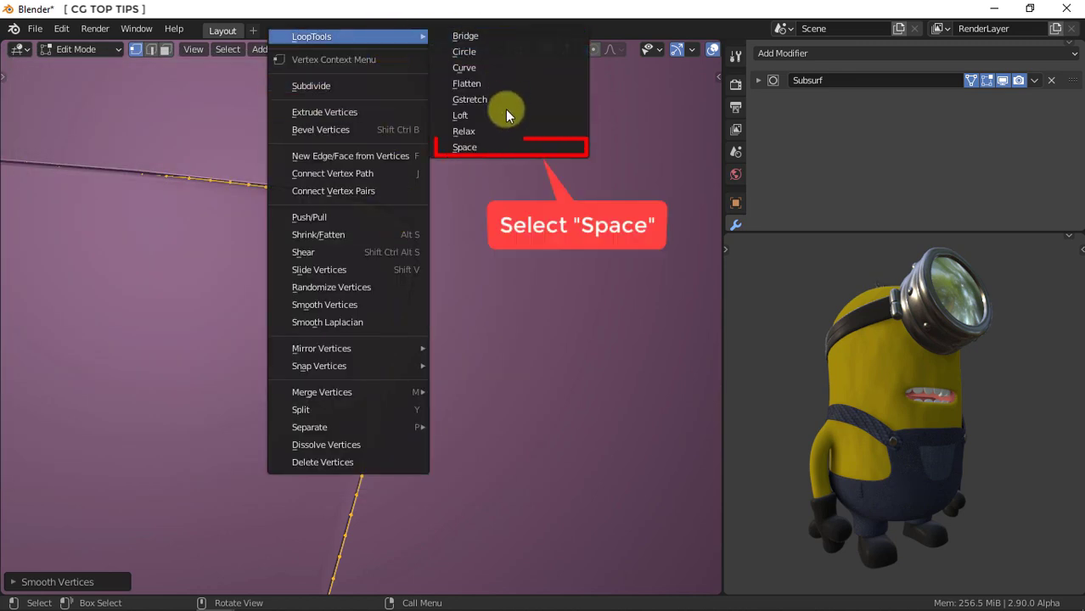
click(465, 159)
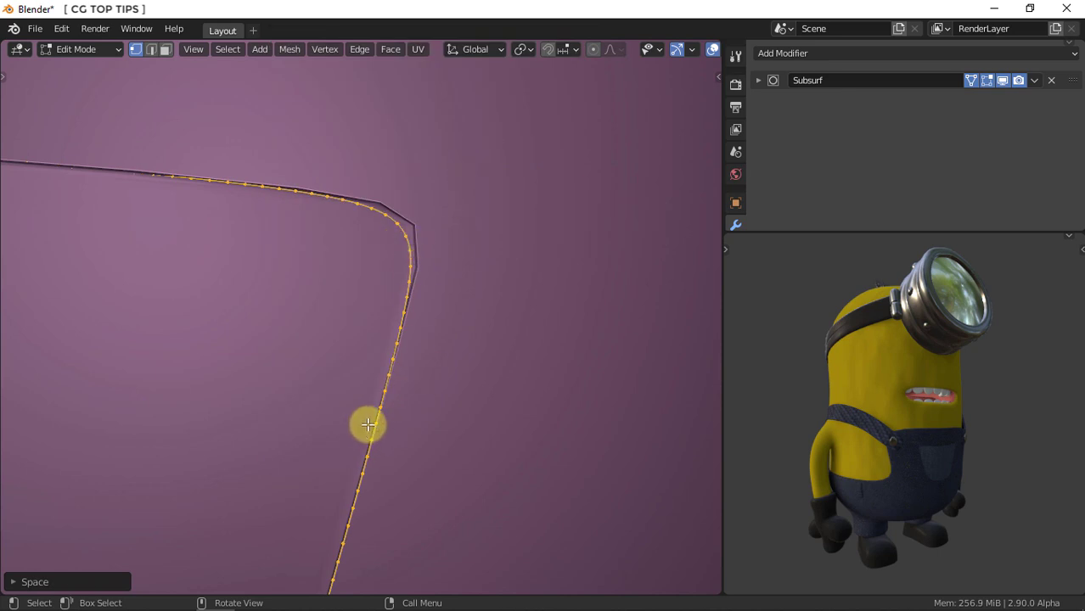
scroll(368, 424, down, 5)
middle_drag(368, 425, 333, 399)
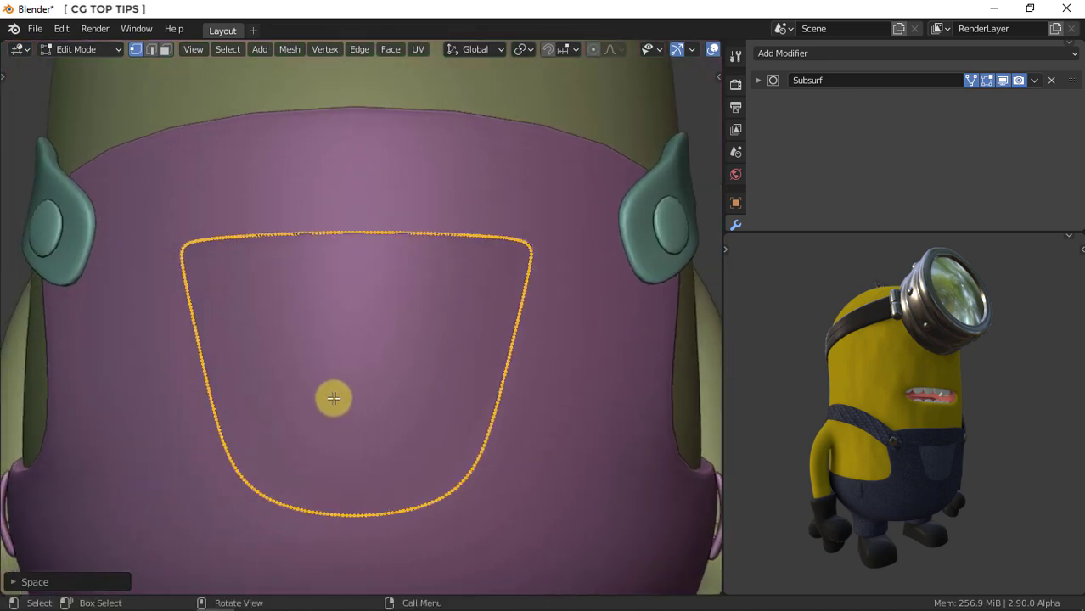
Add a Skin modifier to the pocket outline and shrink its radius to about 0.042.
click(799, 58)
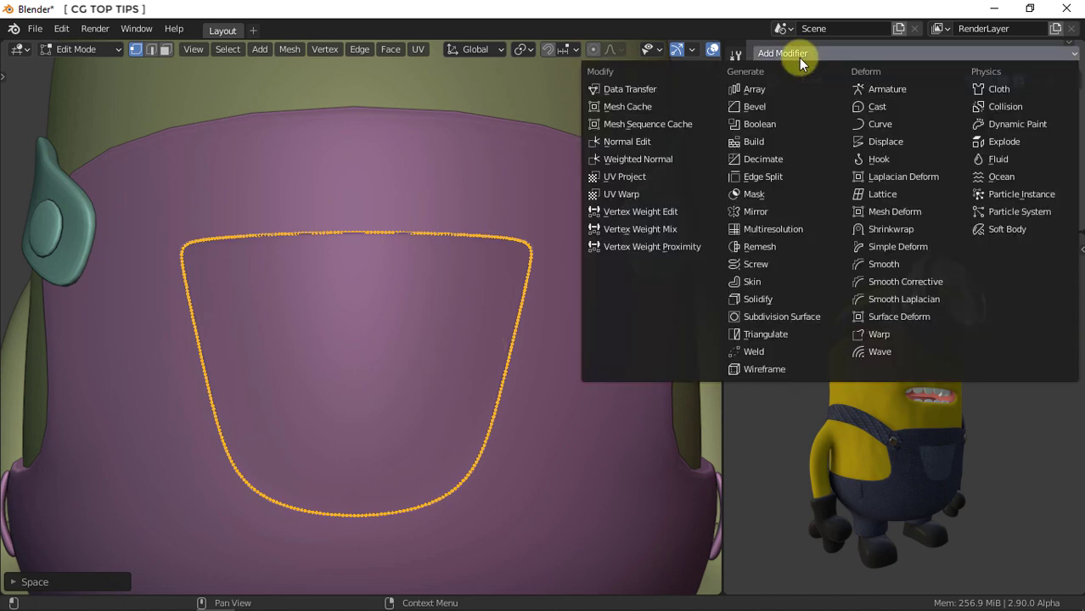
click(752, 282)
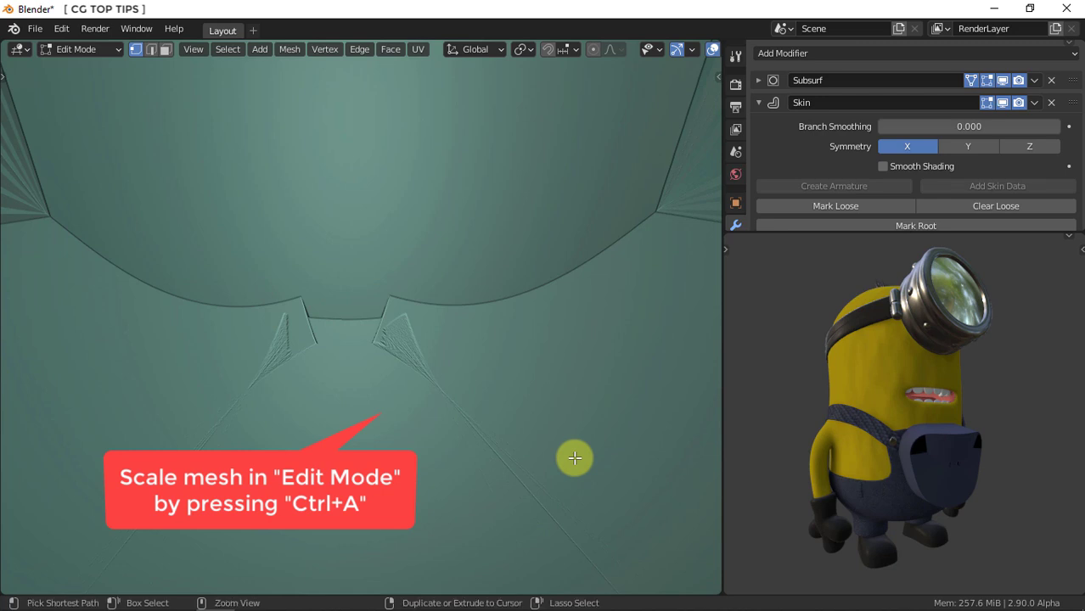
key(ctrl+a)
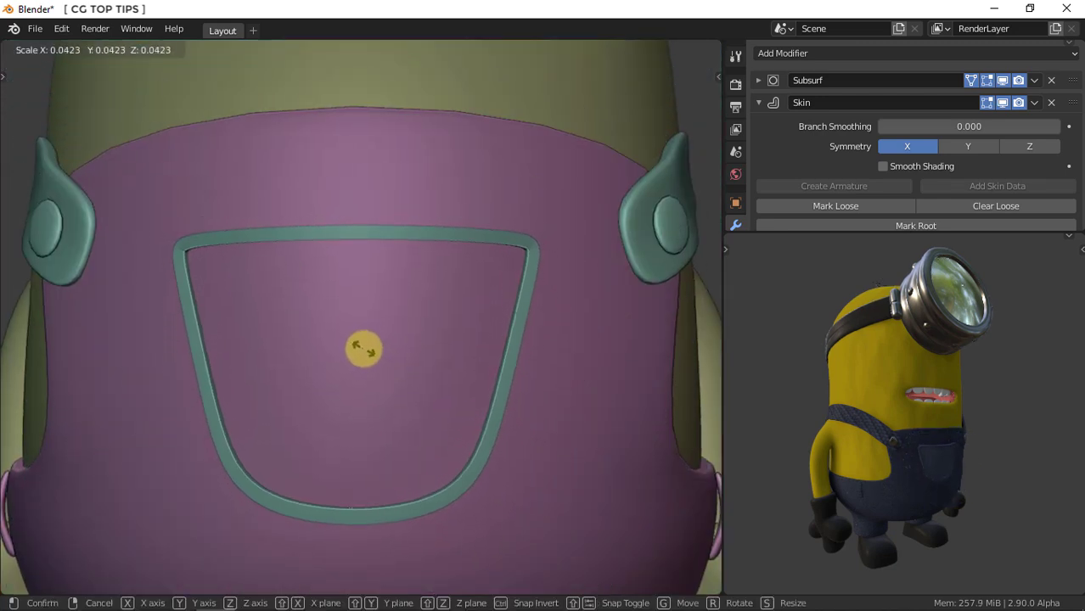
click(363, 349)
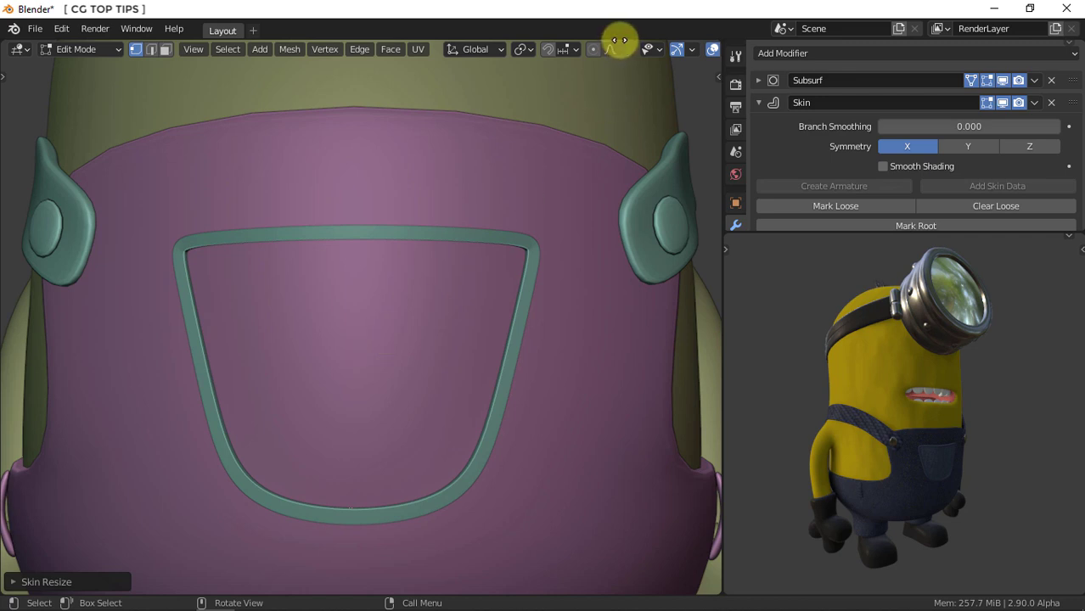
middle_drag(590, 49, 485, 51)
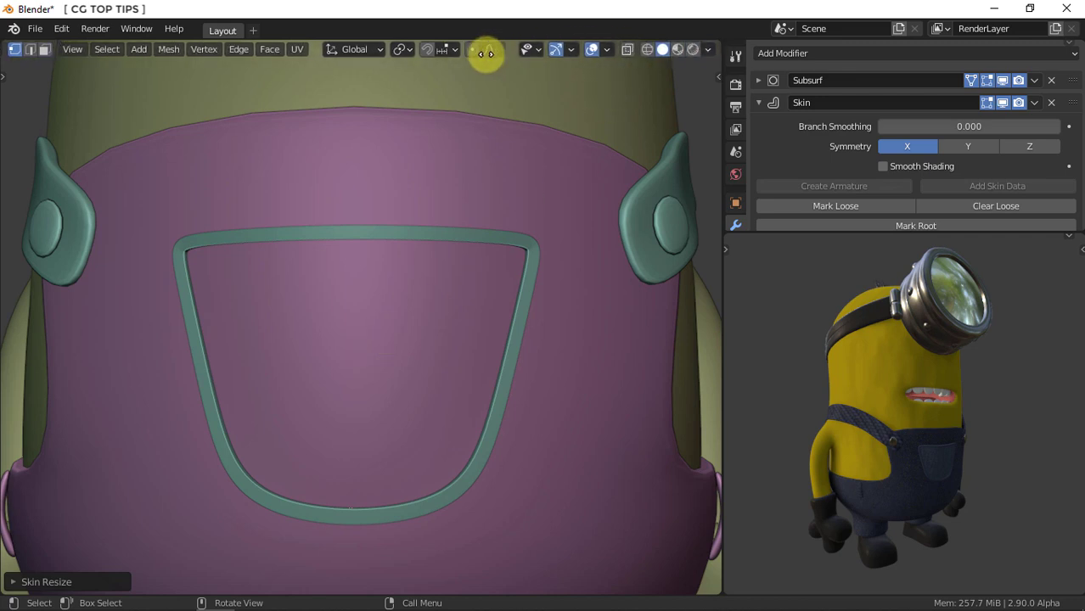
In X-Ray, checker-deselect the loop (4 deselected, 2 selected) and shrink the selected vertices' skin.
click(626, 50)
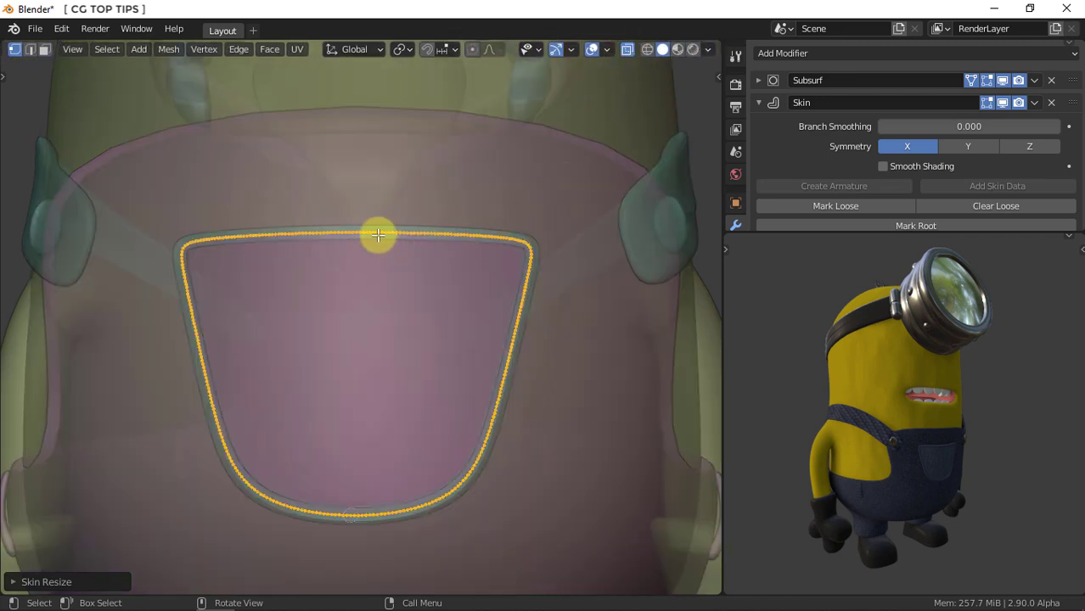
click(107, 48)
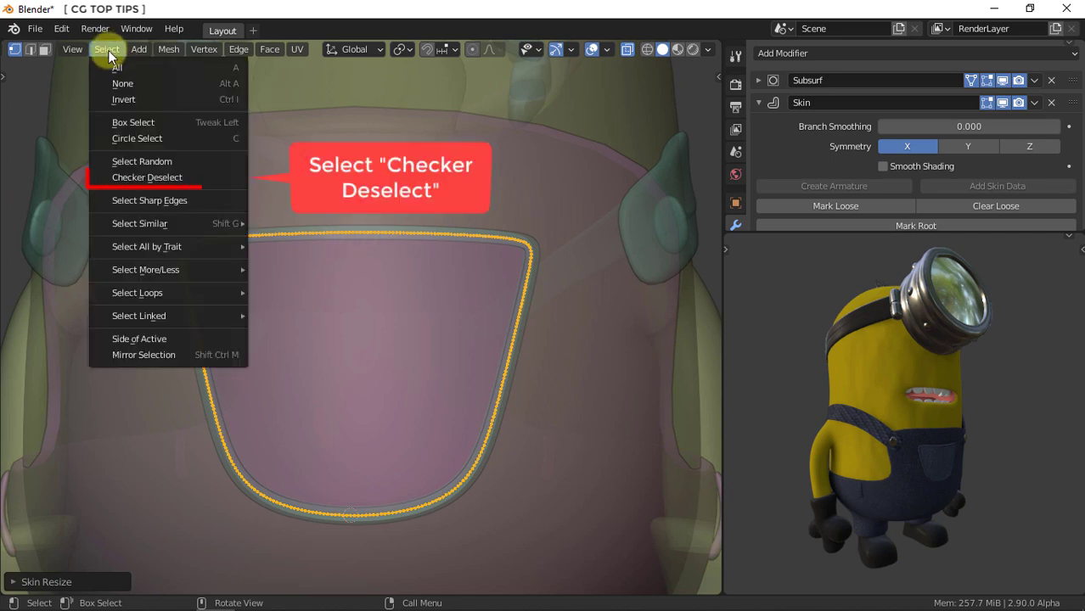
click(162, 176)
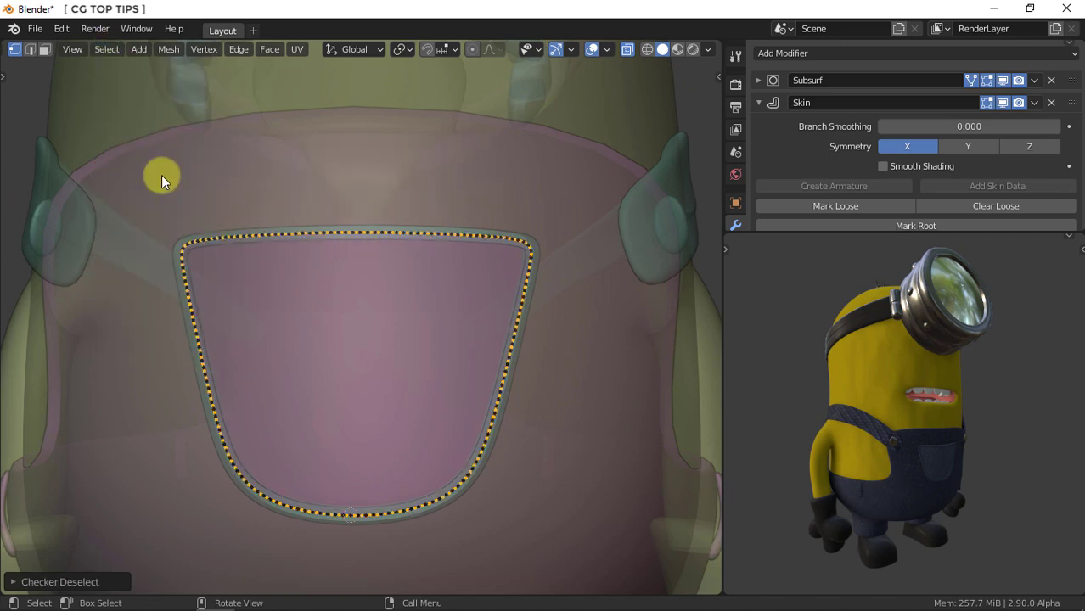
click(82, 585)
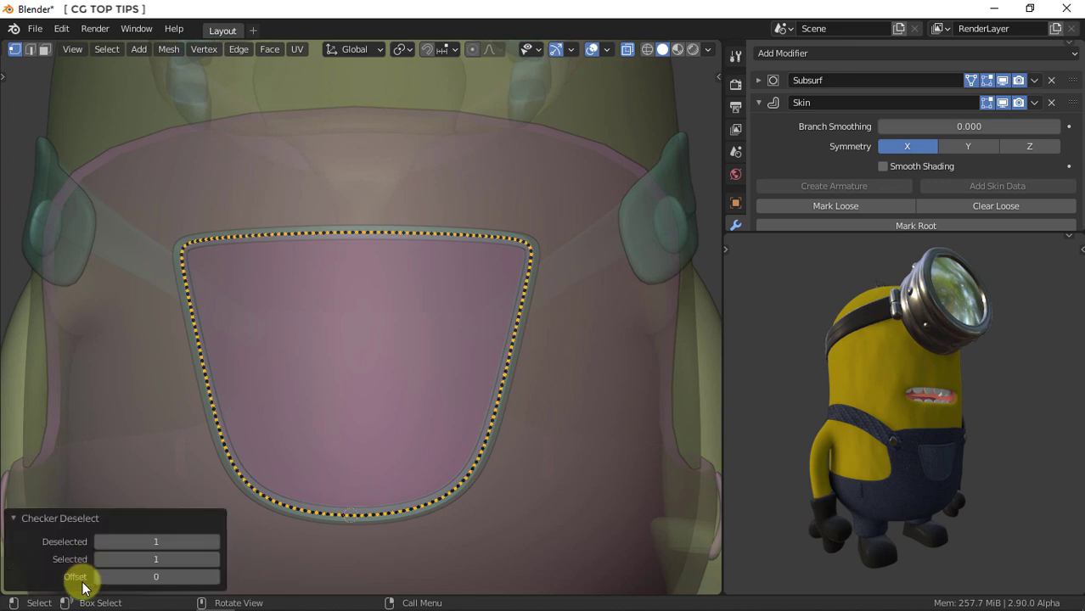
click(152, 542)
text(4)
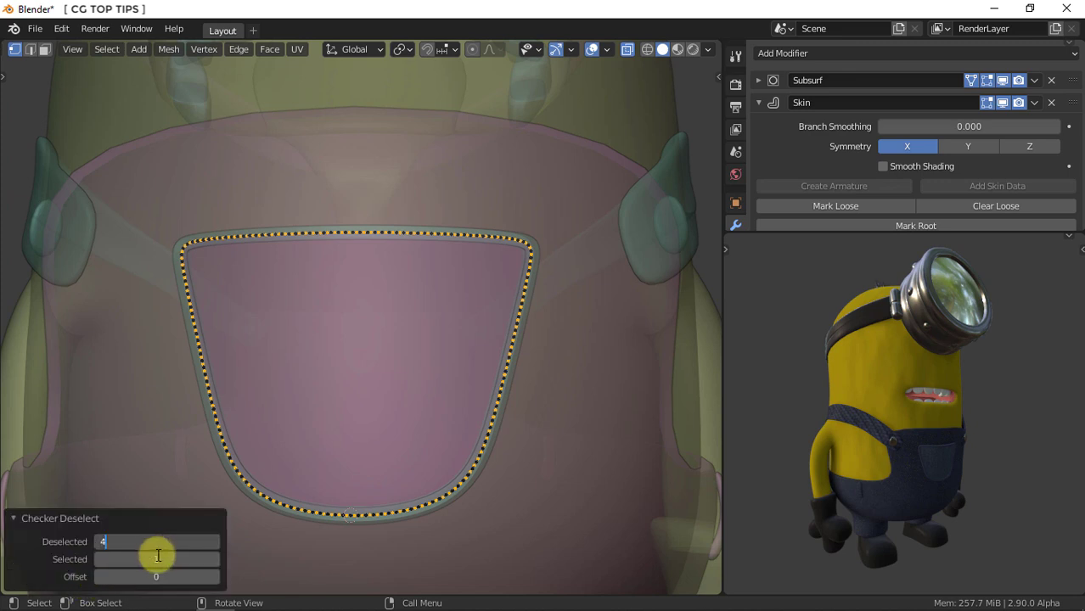
click(158, 558)
text(2)
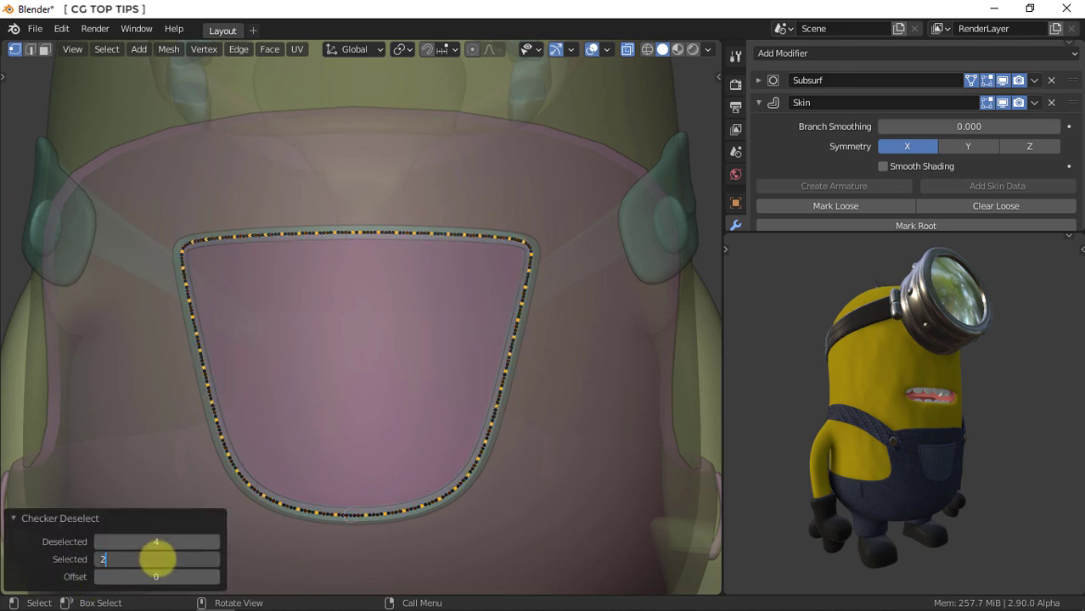
key(Return)
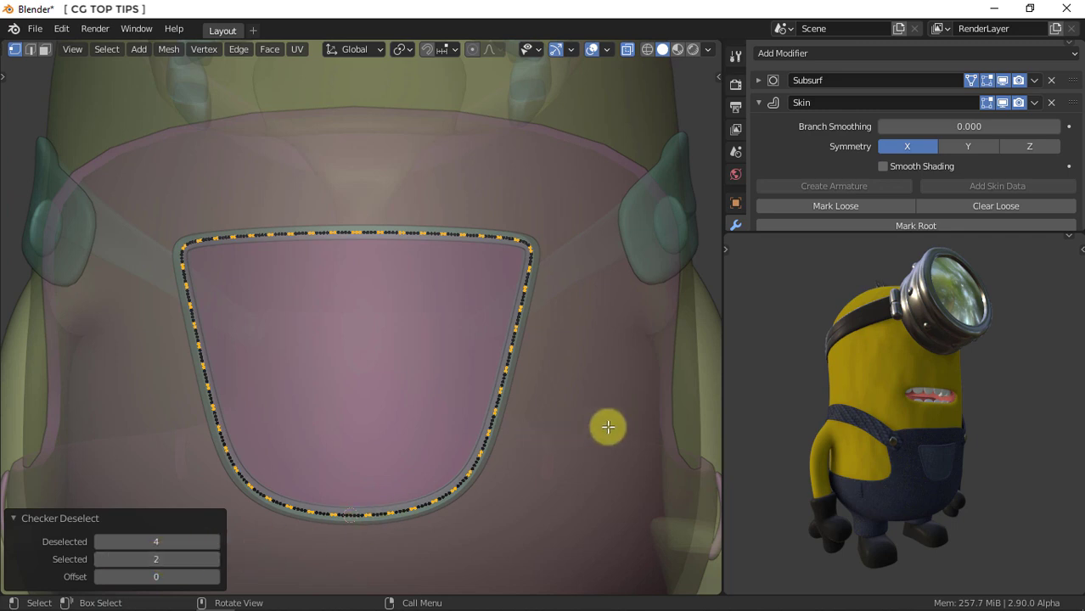
key(ctrl)
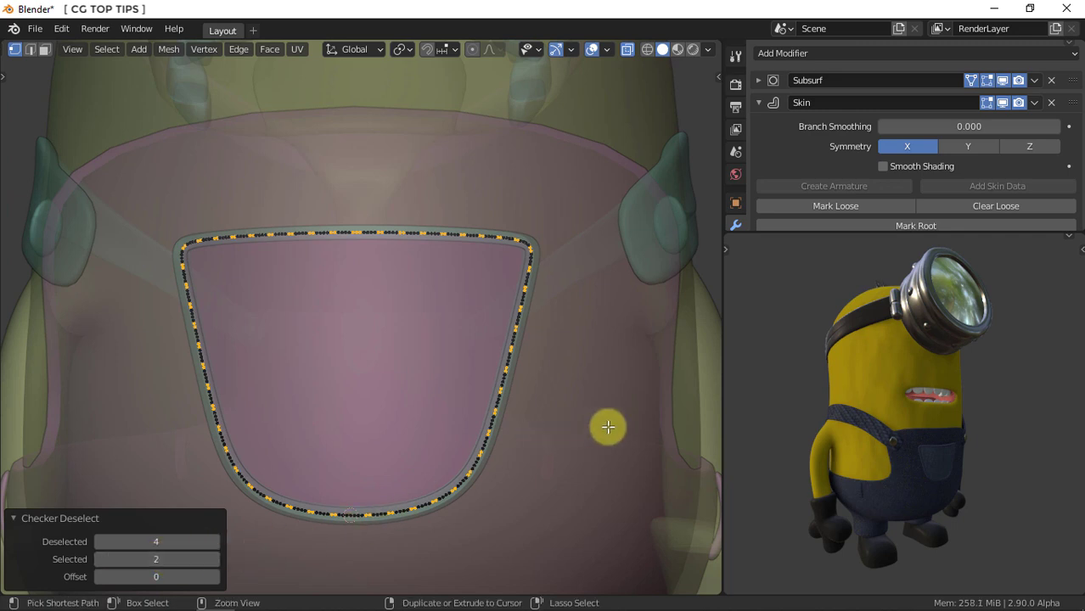
key(ctrl+a)
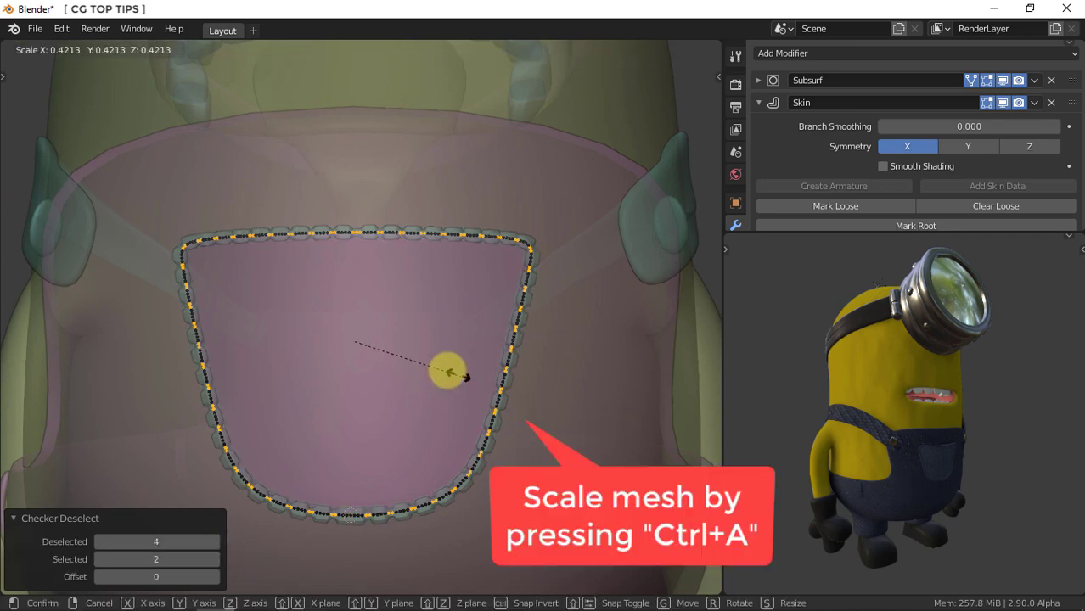
Confirm the beaded skin resize, turn X-Ray off, and collapse the Skin modifier panel.
click(362, 343)
click(67, 485)
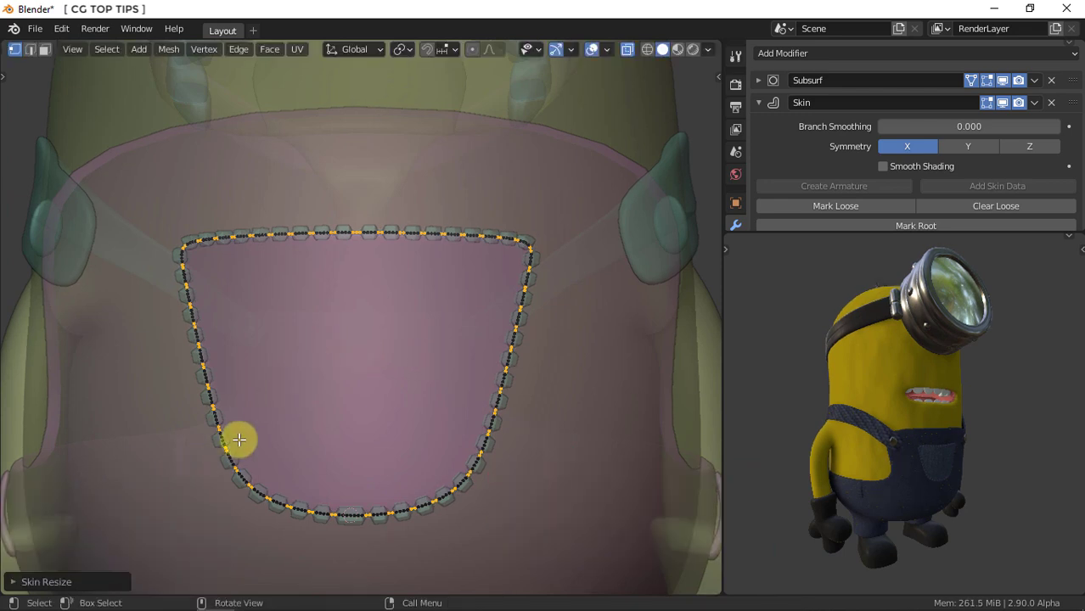
click(629, 51)
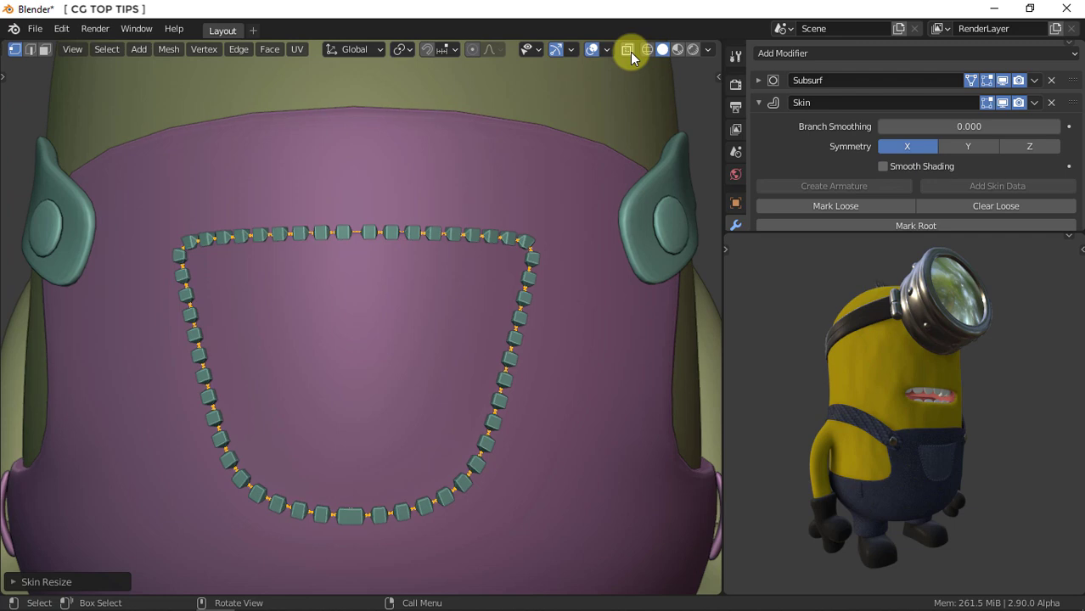
click(761, 102)
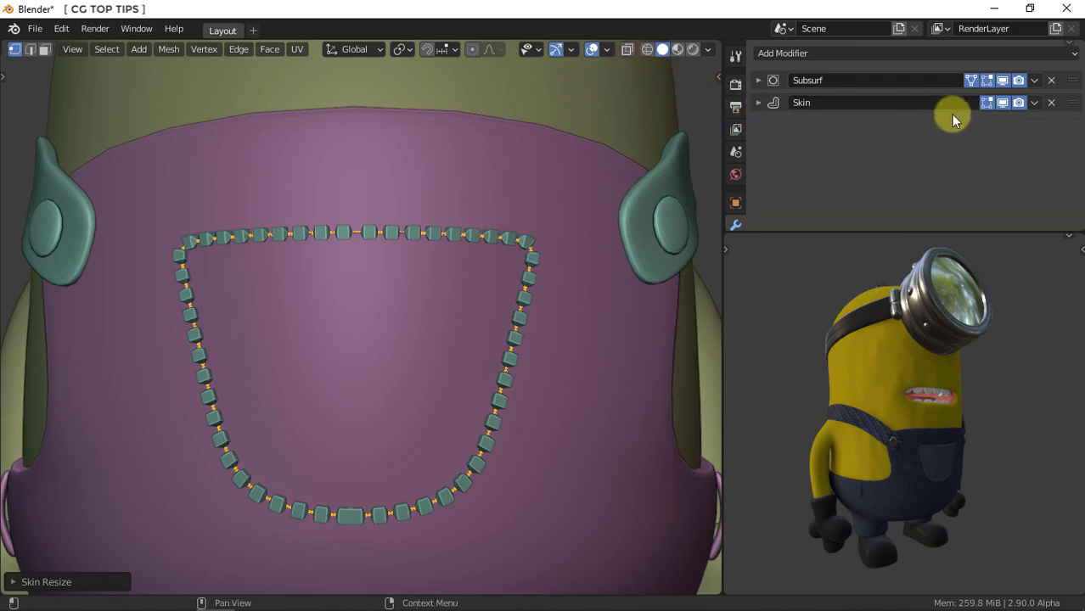
Move the Skin modifier above Subsurf, then orbit to the back of the minion's head.
drag(1071, 107, 1075, 82)
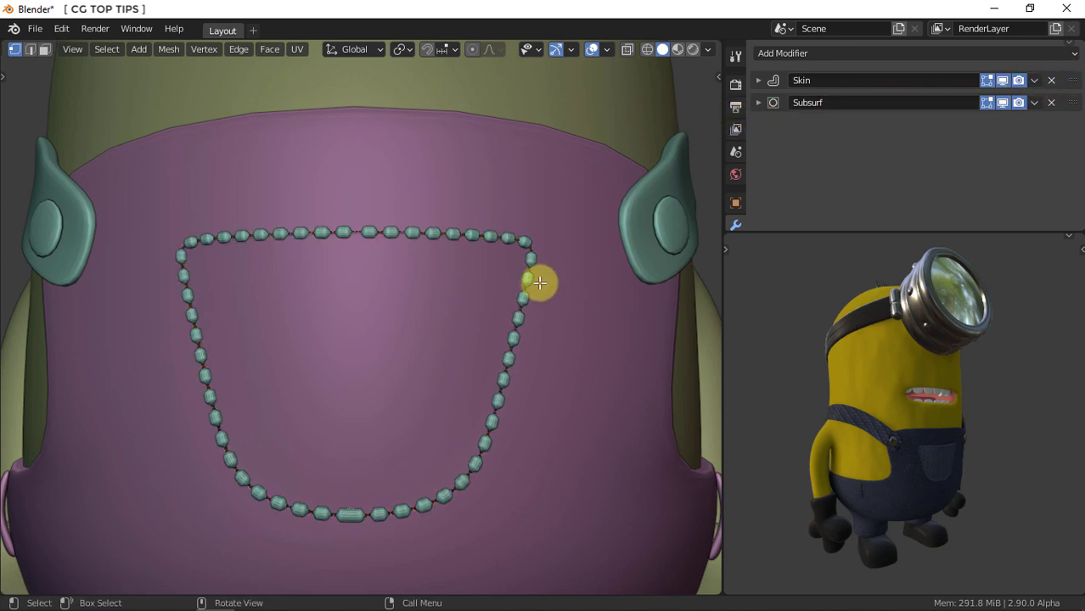
scroll(536, 280, down, 3)
scroll(533, 285, down, 2)
mouse_move(467, 383)
middle_down()
mouse_move(537, 402)
mouse_move(400, 394)
middle_up()
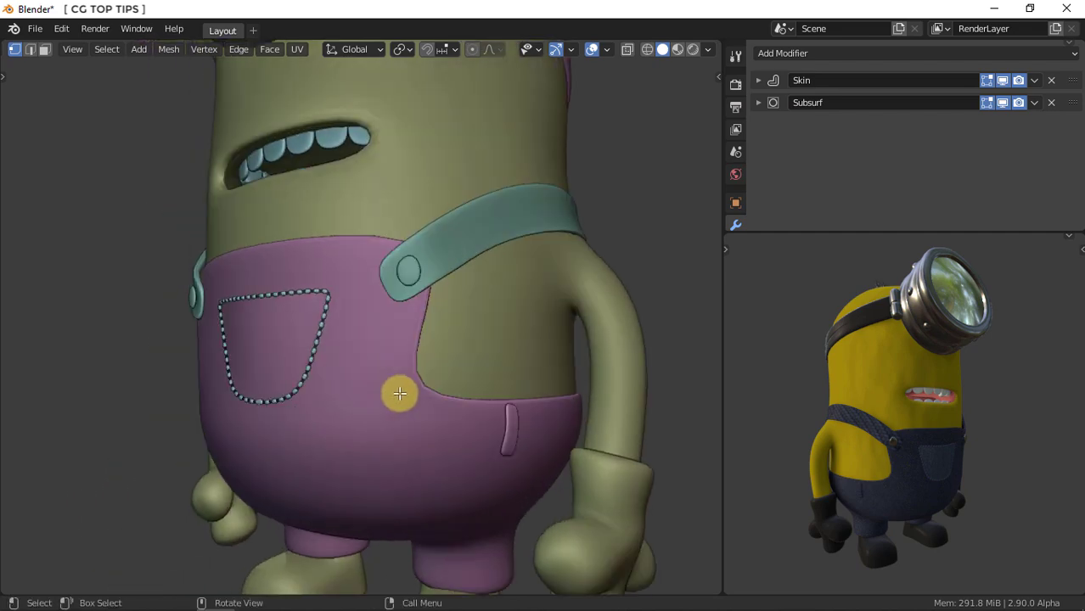
mouse_move(202, 221)
middle_down()
mouse_move(395, 264)
mouse_move(319, 181)
mouse_move(421, 339)
mouse_move(417, 354)
middle_up()
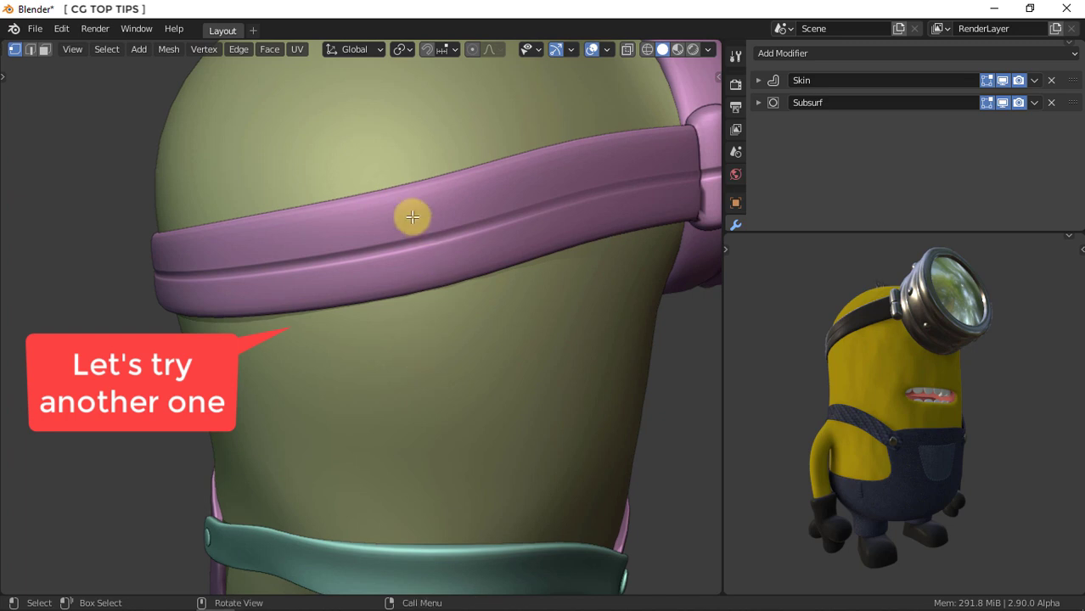
Select the pink goggle strap and enter Edit Mode with edge selection.
scroll(170, 53, up, 3)
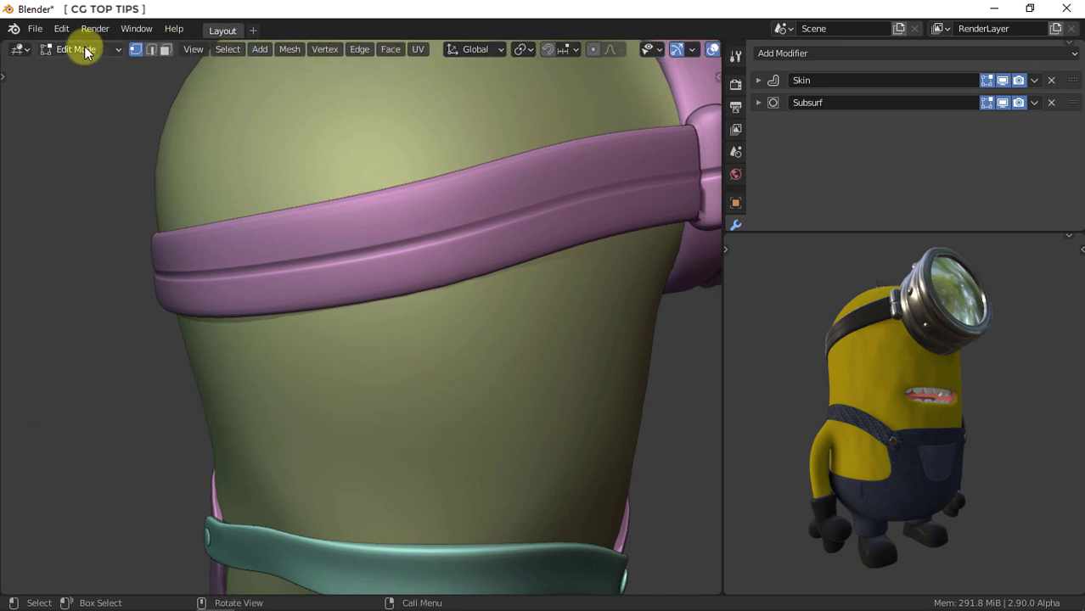
click(84, 49)
key(Return)
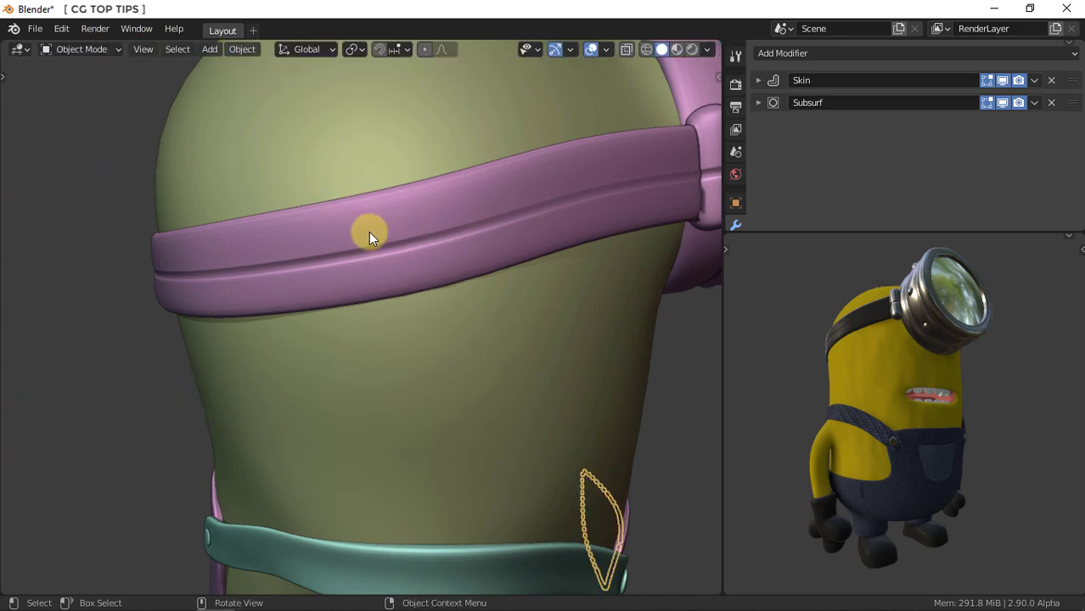
click(368, 232)
click(83, 50)
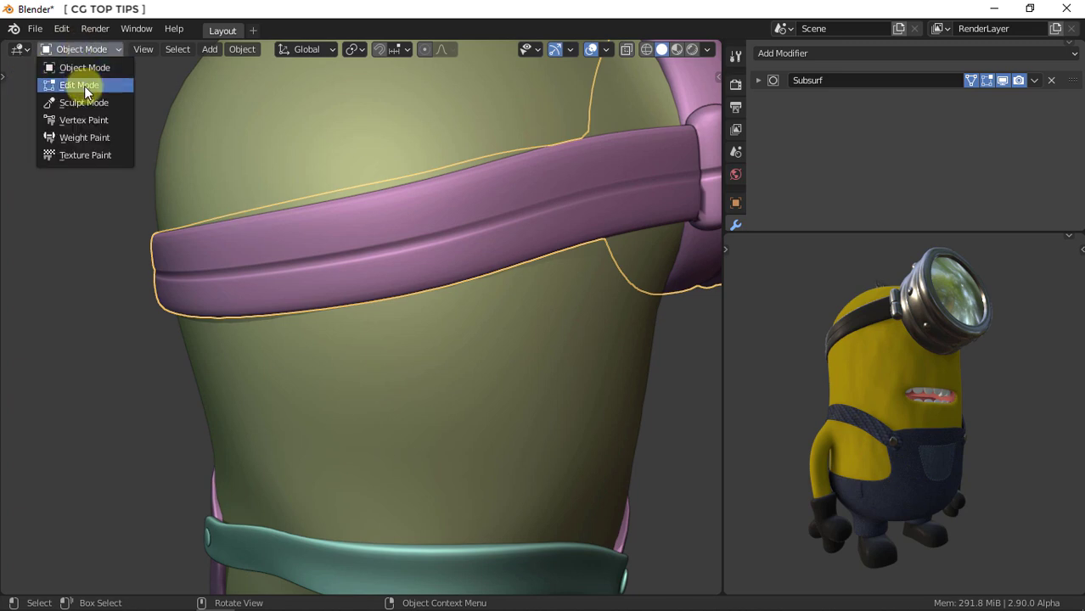
click(84, 84)
click(154, 51)
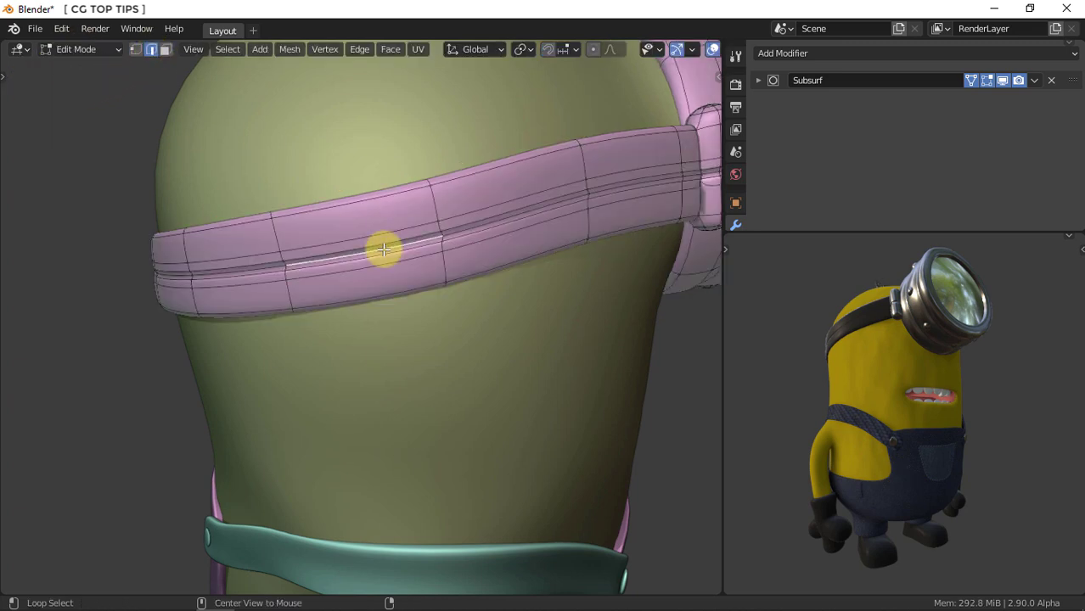
Duplicate the strap's groove edge loop in place and separate it into its own object.
key(shift+d)
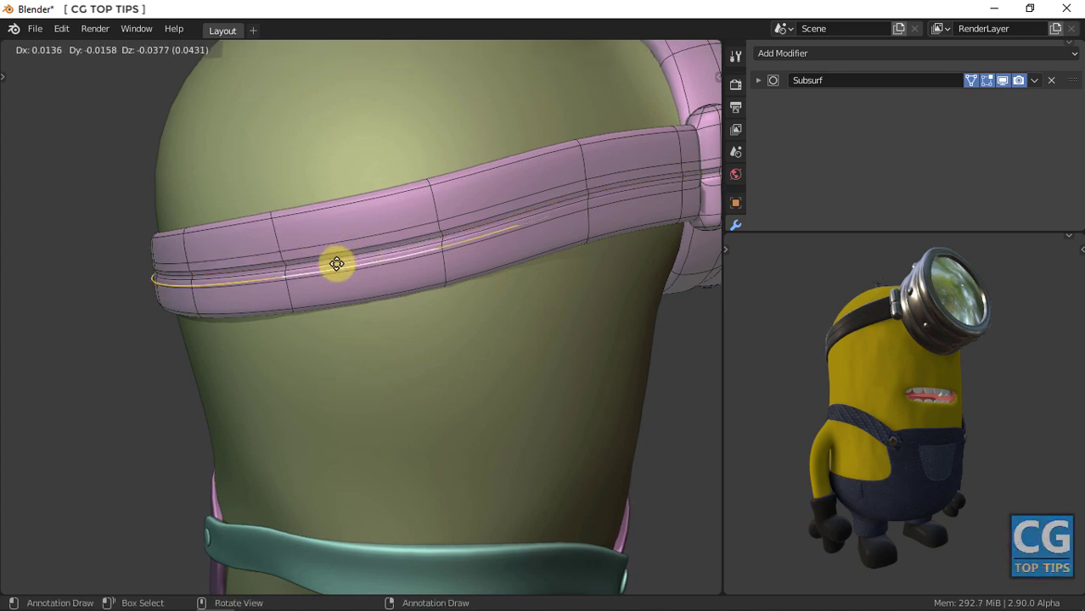
right_click(339, 264)
key(p)
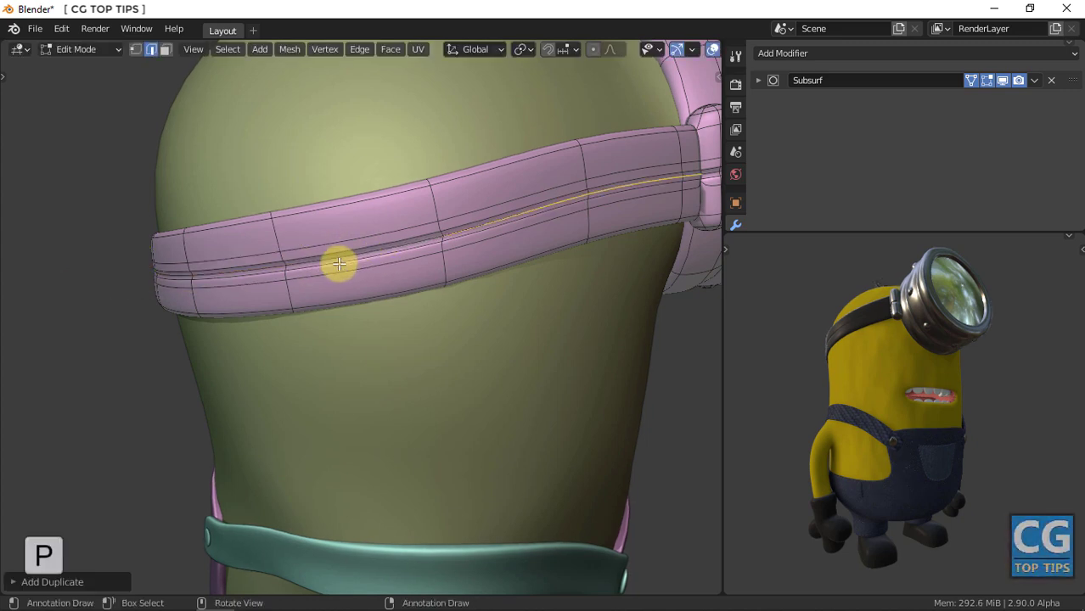
click(338, 264)
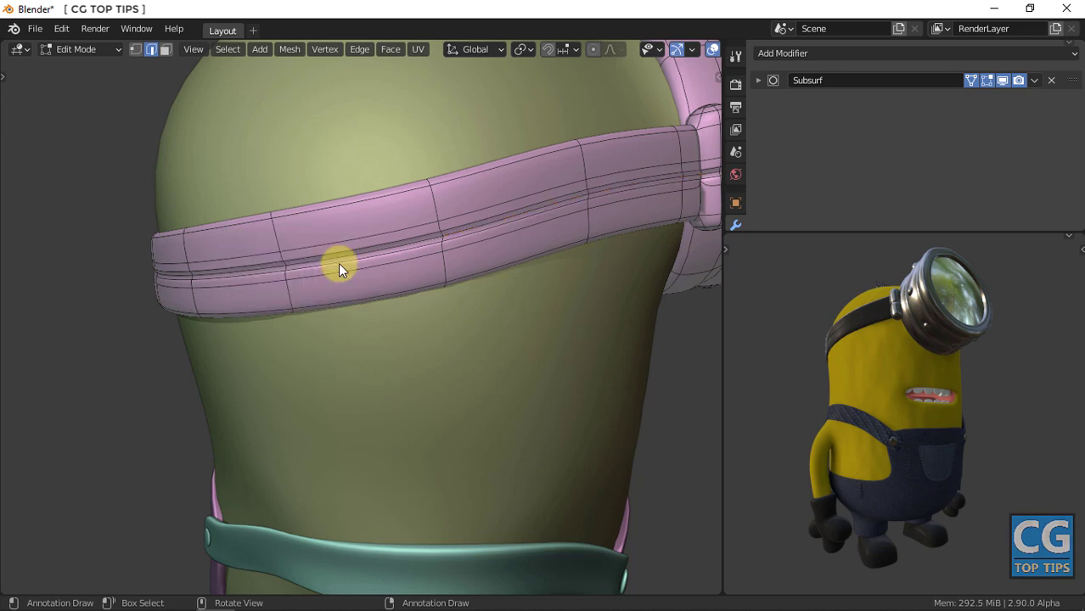
click(82, 51)
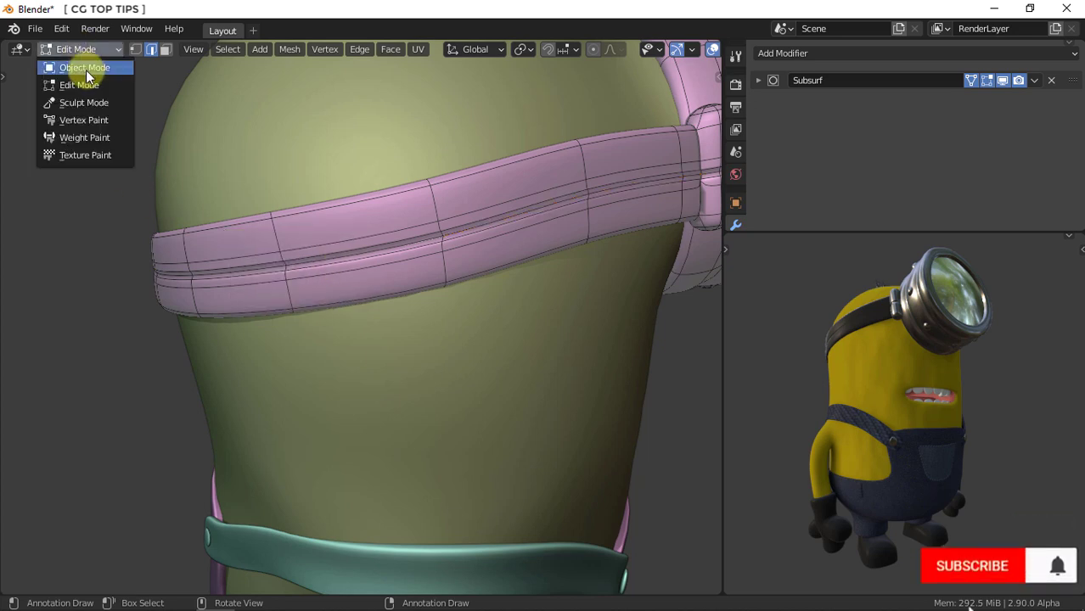
click(85, 70)
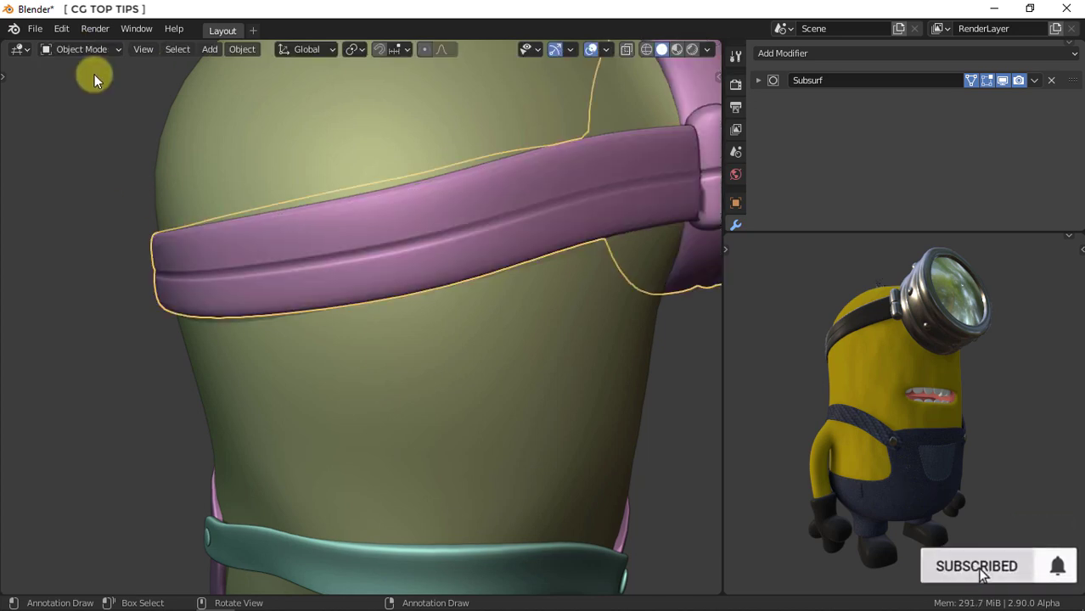
With X-Ray on, select the separated strap loop and enter its Edit Mode.
click(625, 49)
click(501, 219)
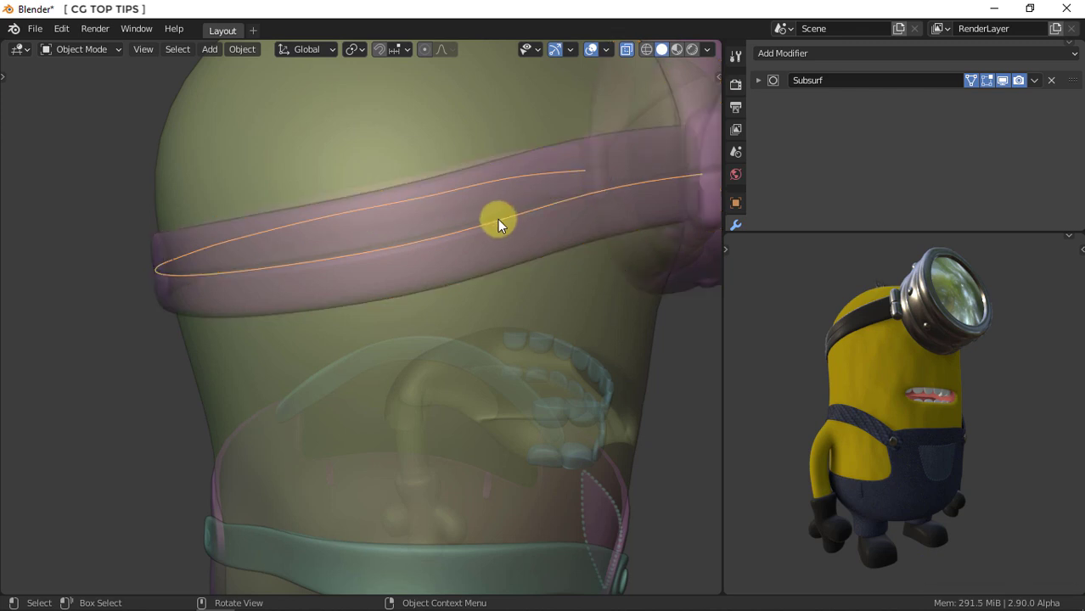
click(87, 49)
click(94, 84)
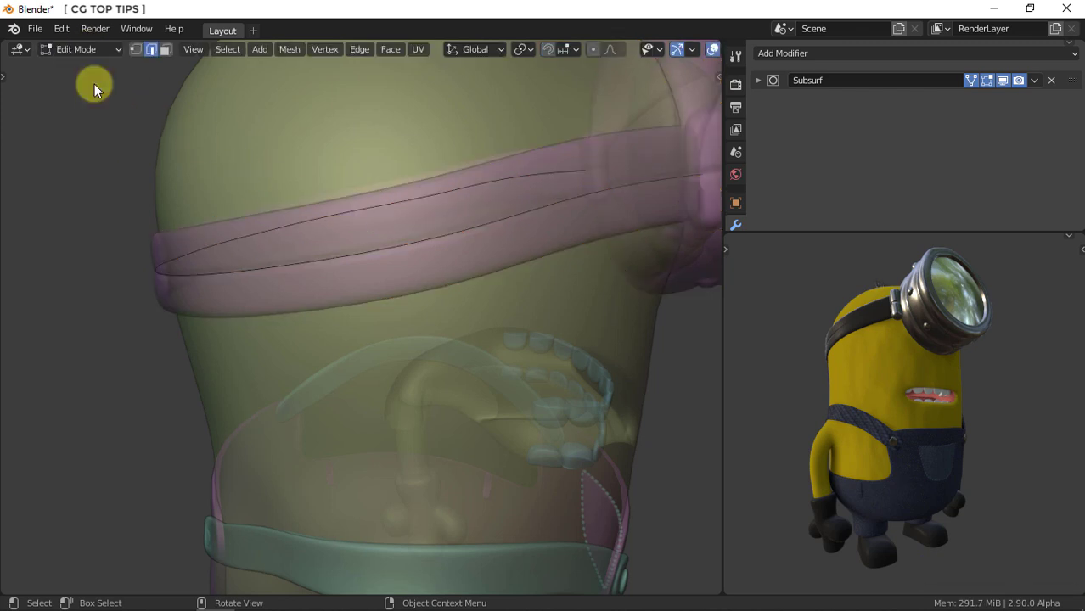
Select every vertex of the strap loop and subdivide it with 40 cuts.
click(136, 51)
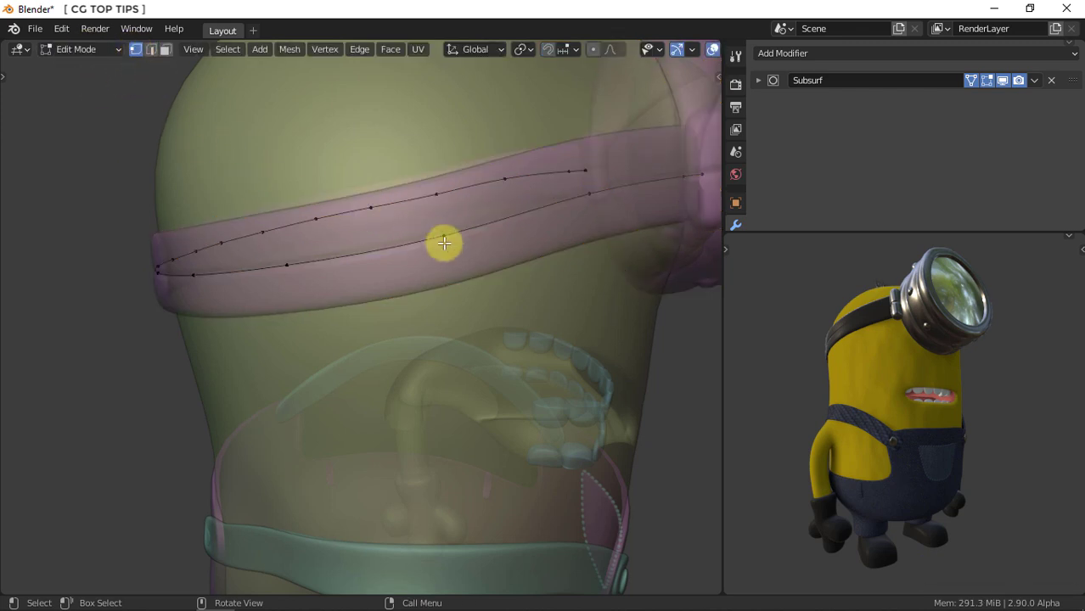
key(a)
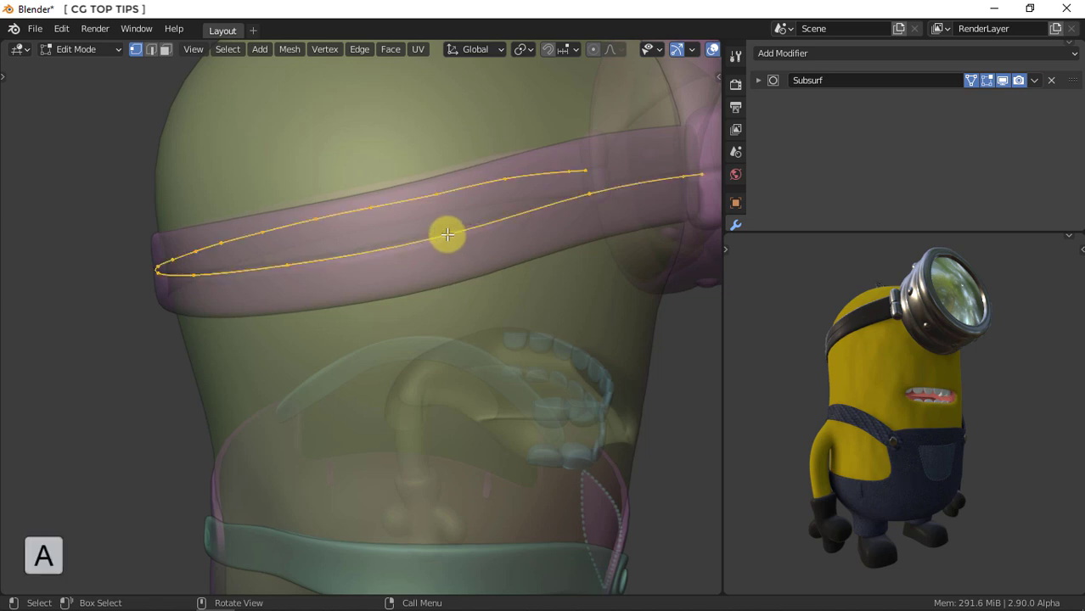
right_click(447, 236)
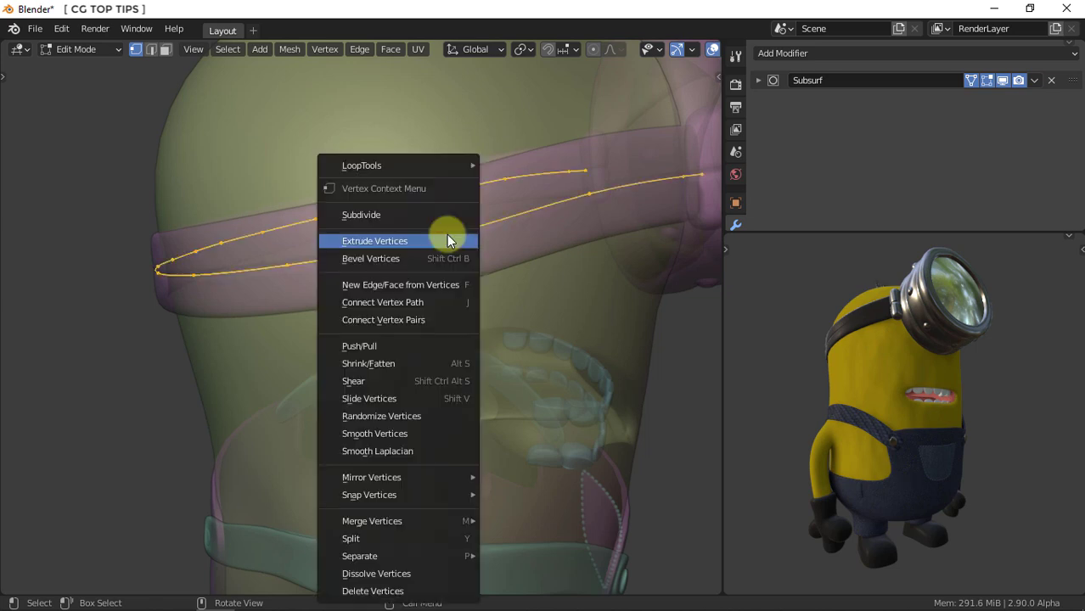
click(408, 215)
click(79, 581)
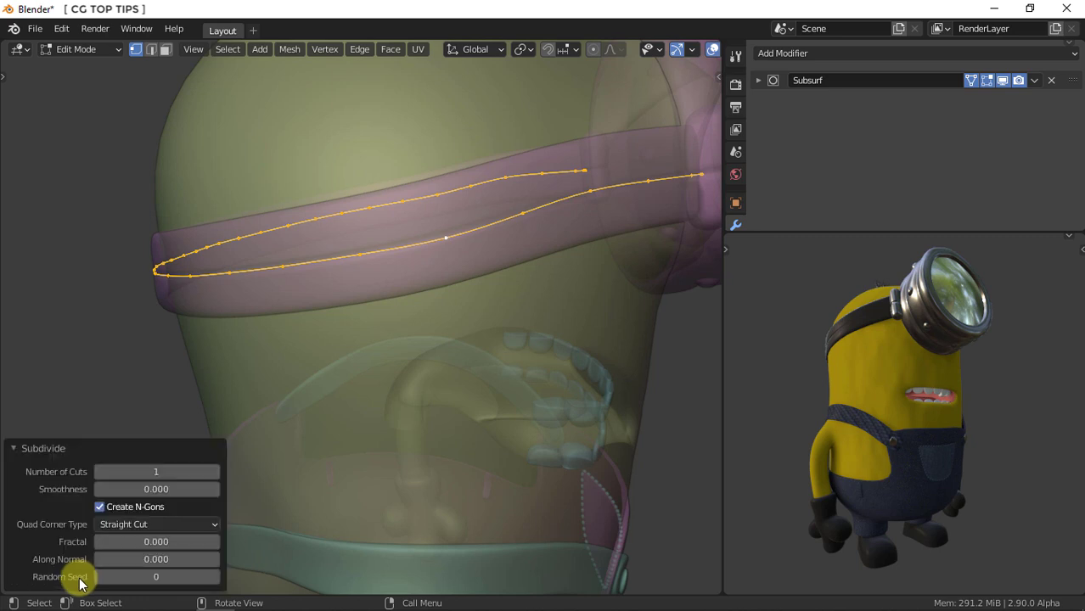
click(180, 465)
text(40)
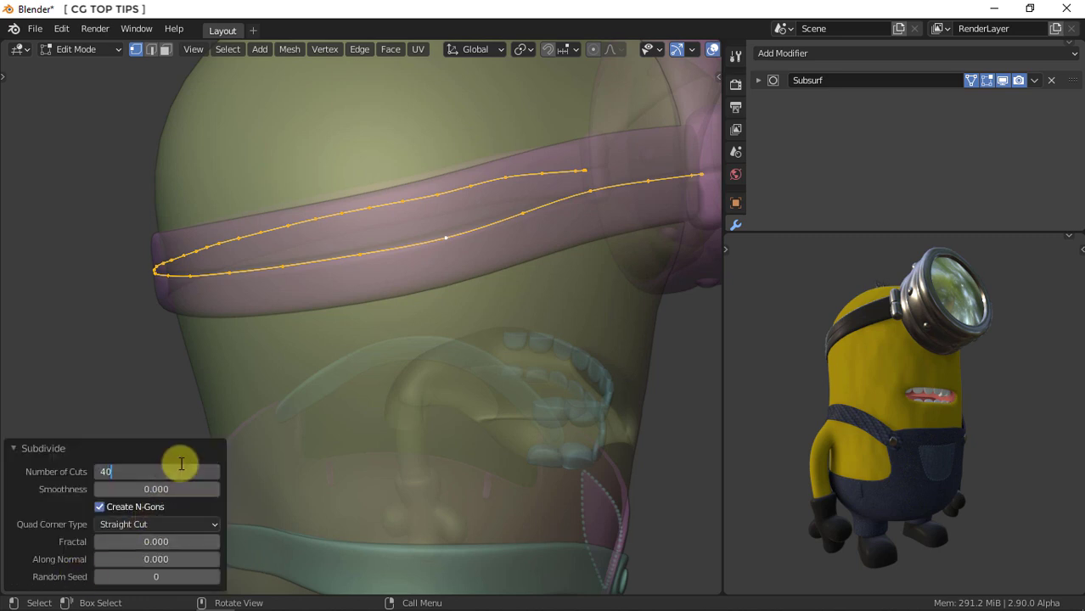
key(Return)
click(59, 448)
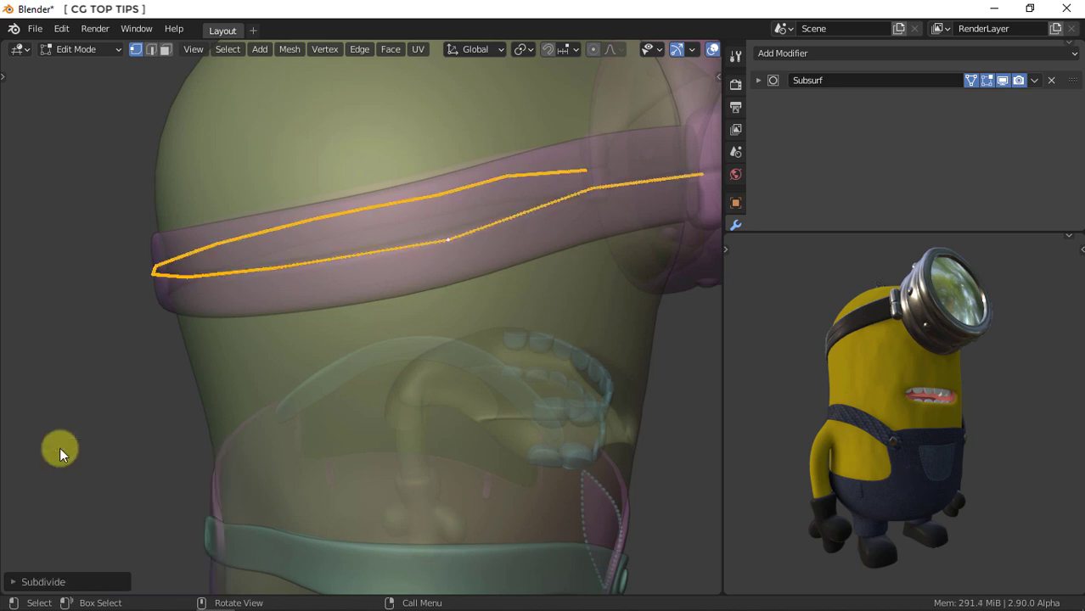
Smooth the subdivided loop's vertices with 300 repeats at factor 0.5.
right_click(359, 256)
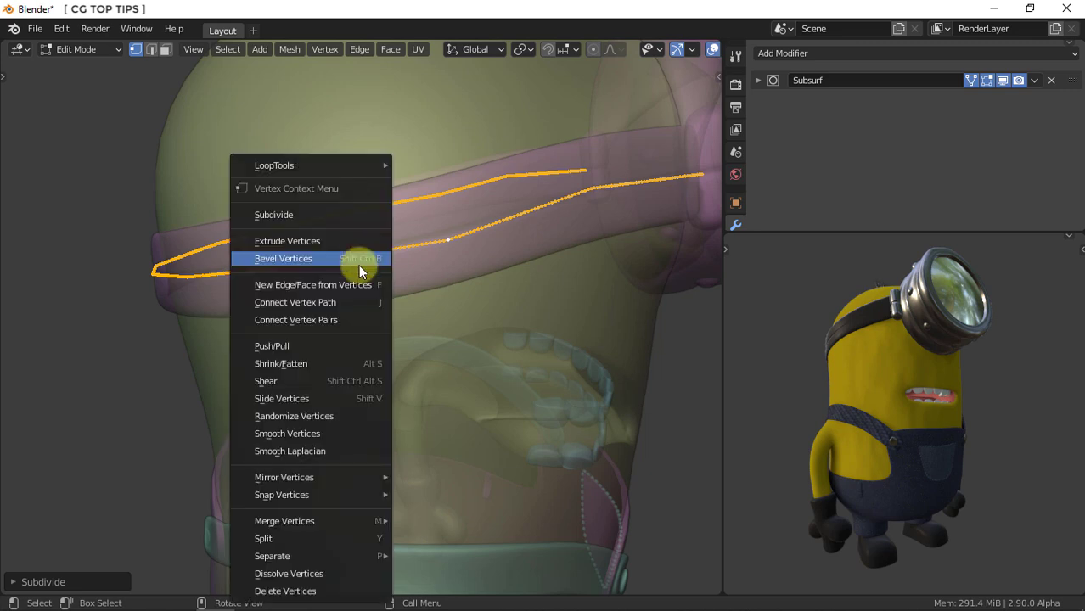
click(325, 434)
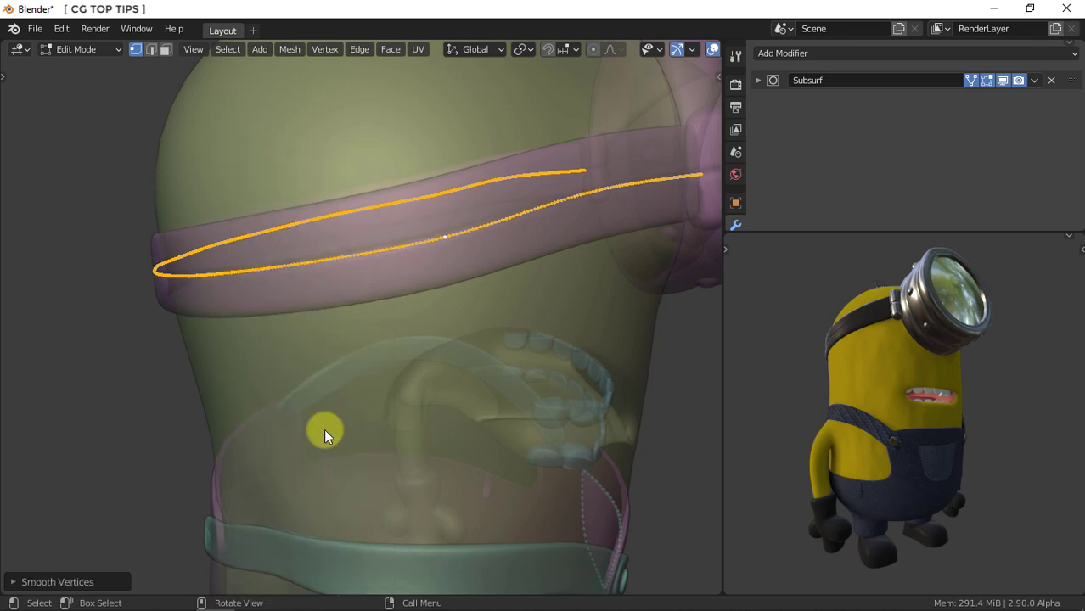
click(66, 583)
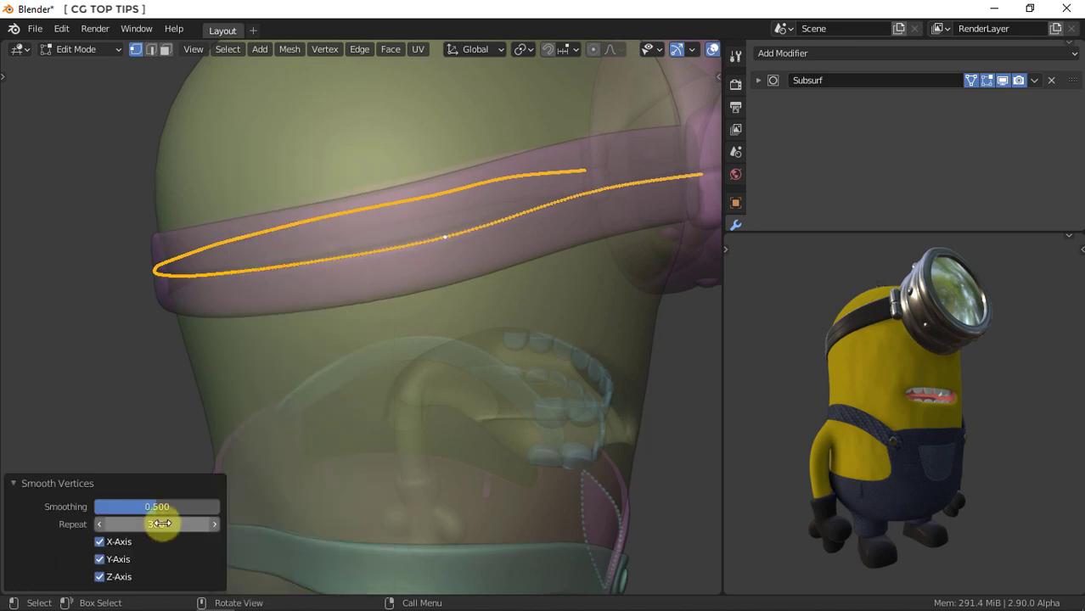
click(28, 484)
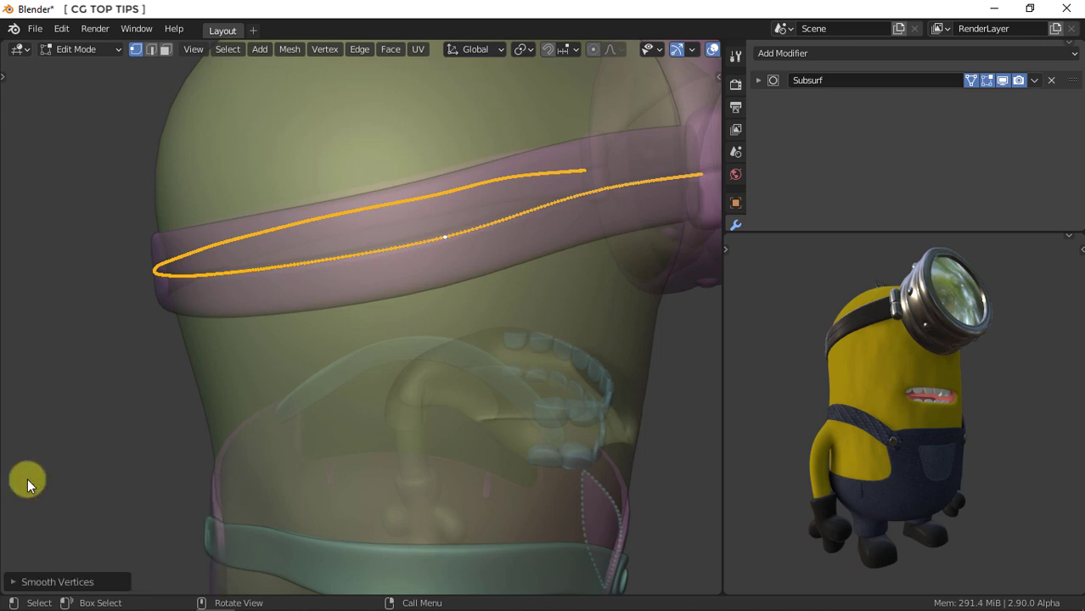
right_click(319, 269)
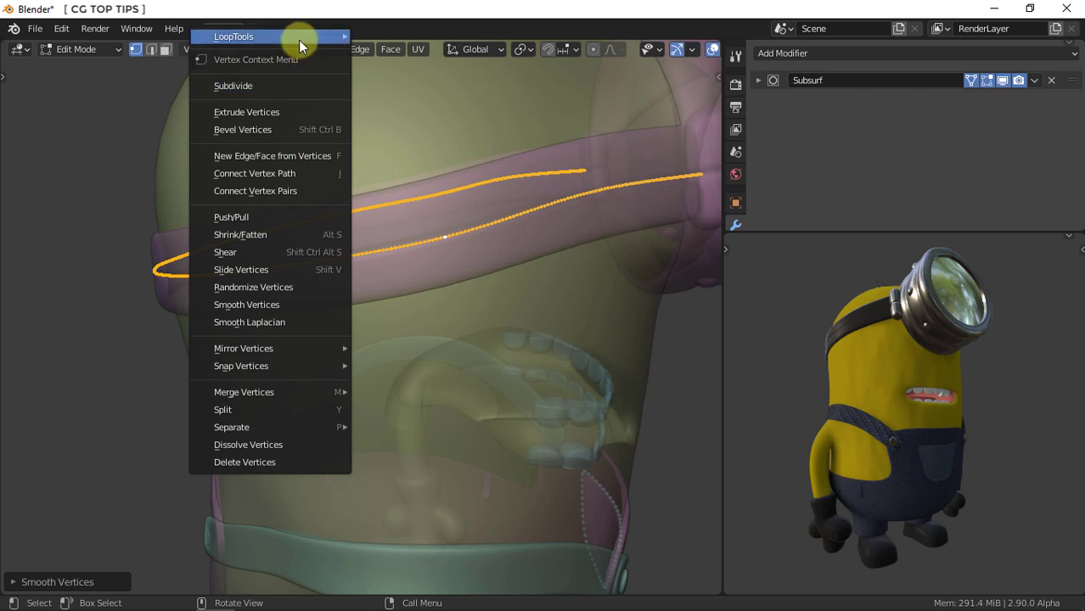
mouse_move(255, 37)
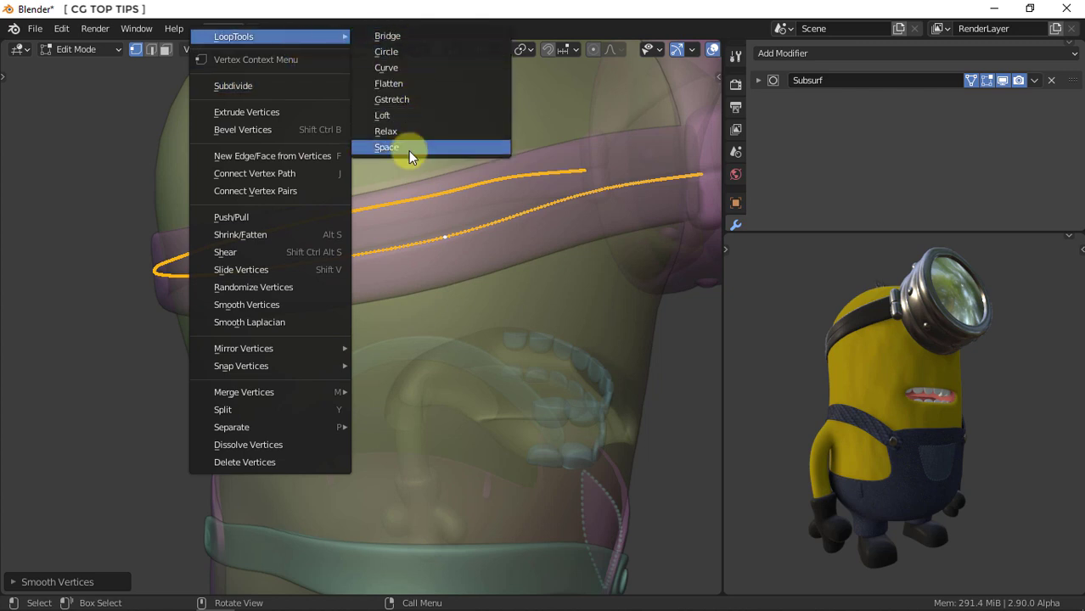
Evenly space the loop with LoopTools Space, add a Skin modifier, and shrink its radius into a thin tube.
click(409, 150)
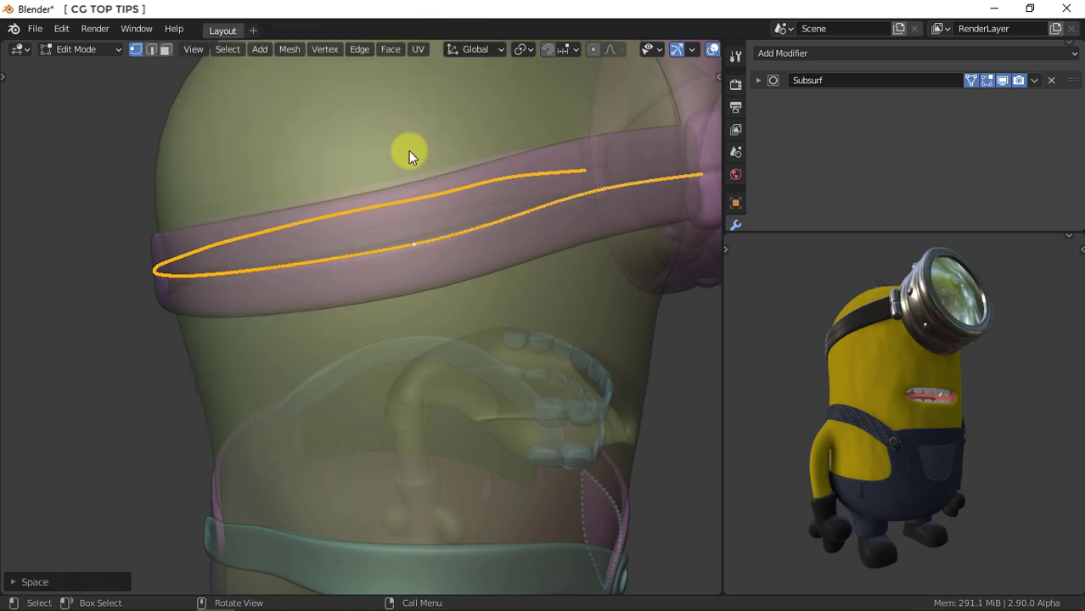
click(797, 53)
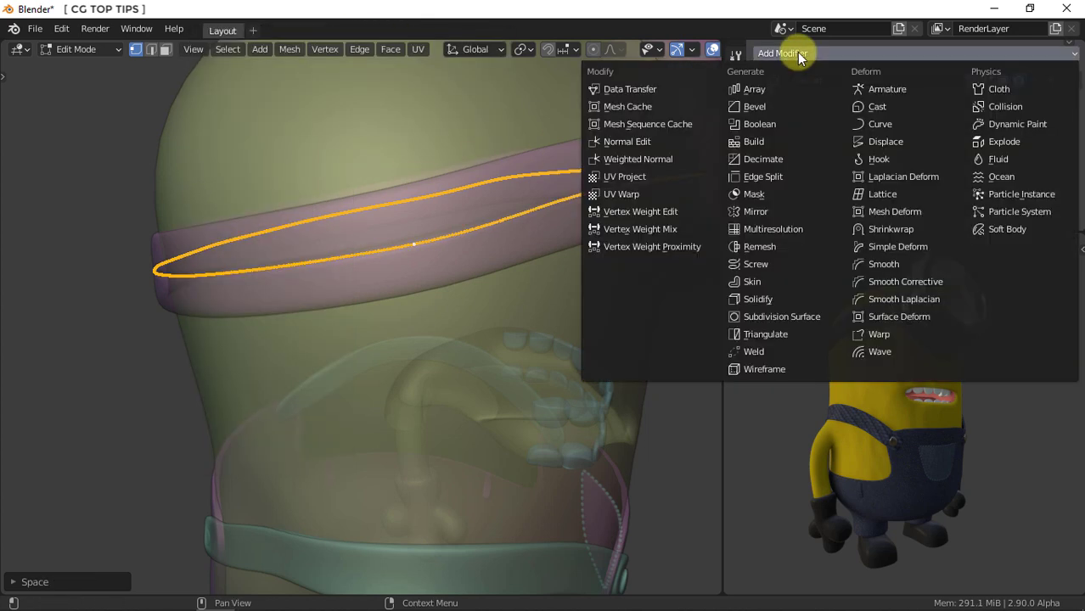
click(763, 282)
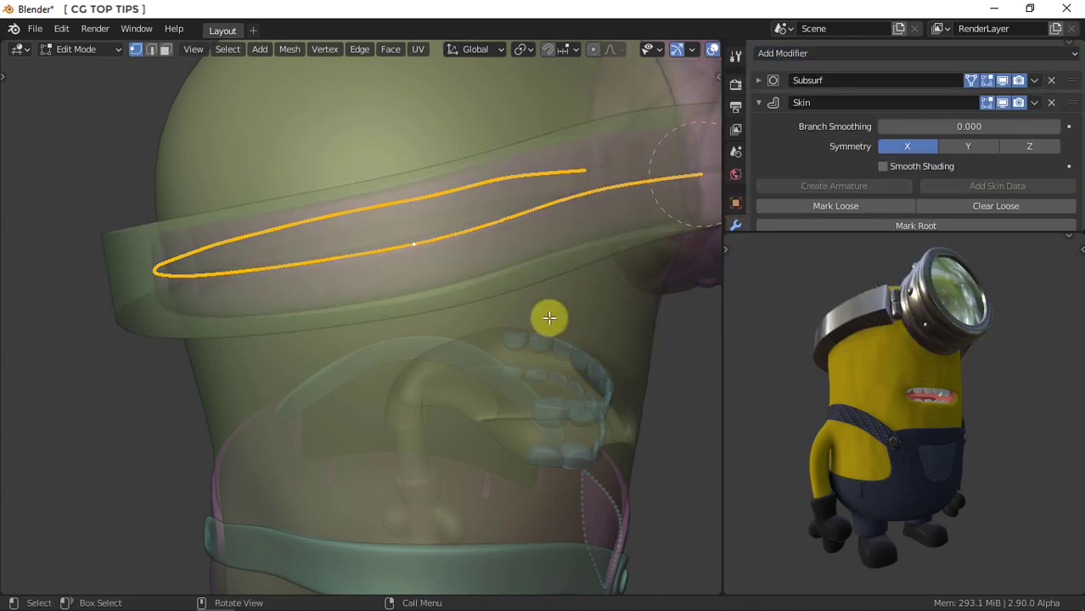
key(ctrl+a)
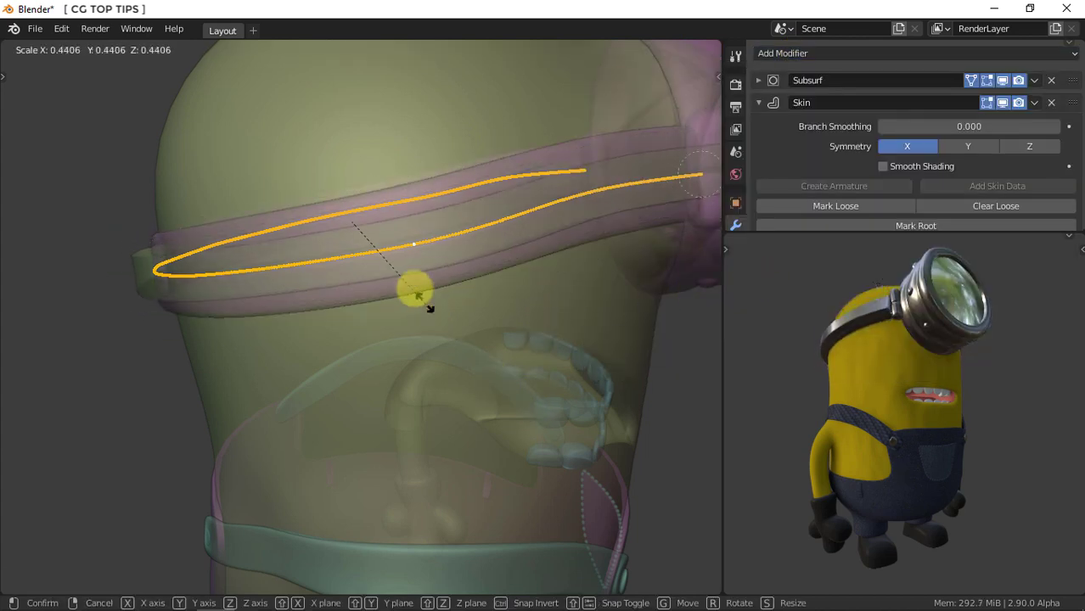
click(378, 259)
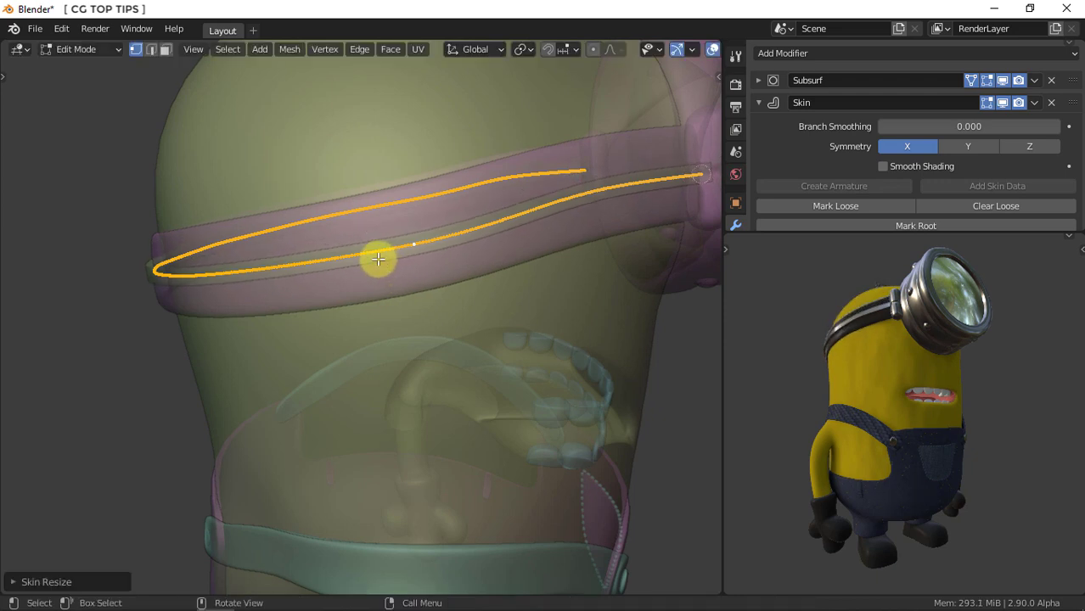
Checker-deselect the strap vertices (2 selected, 4 deselected) and shrink their skin radius to 0.028.
click(233, 51)
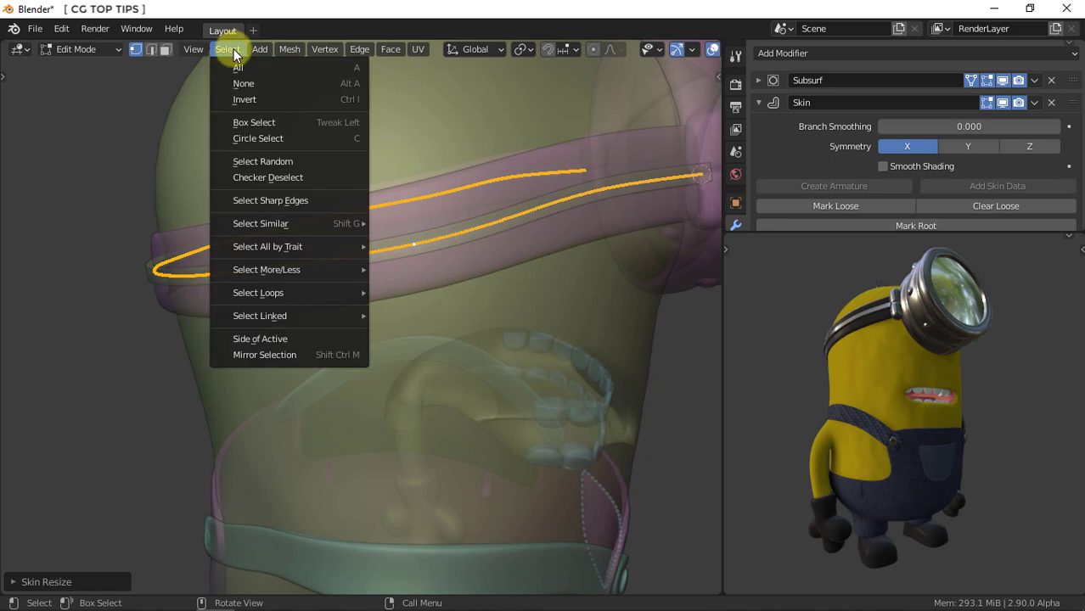
click(298, 178)
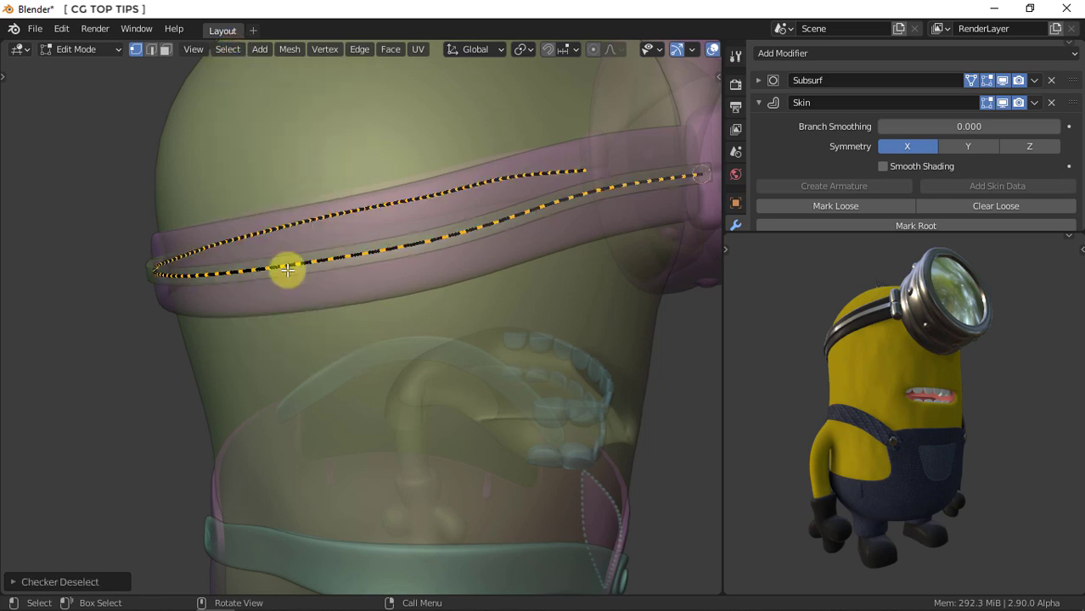
click(73, 581)
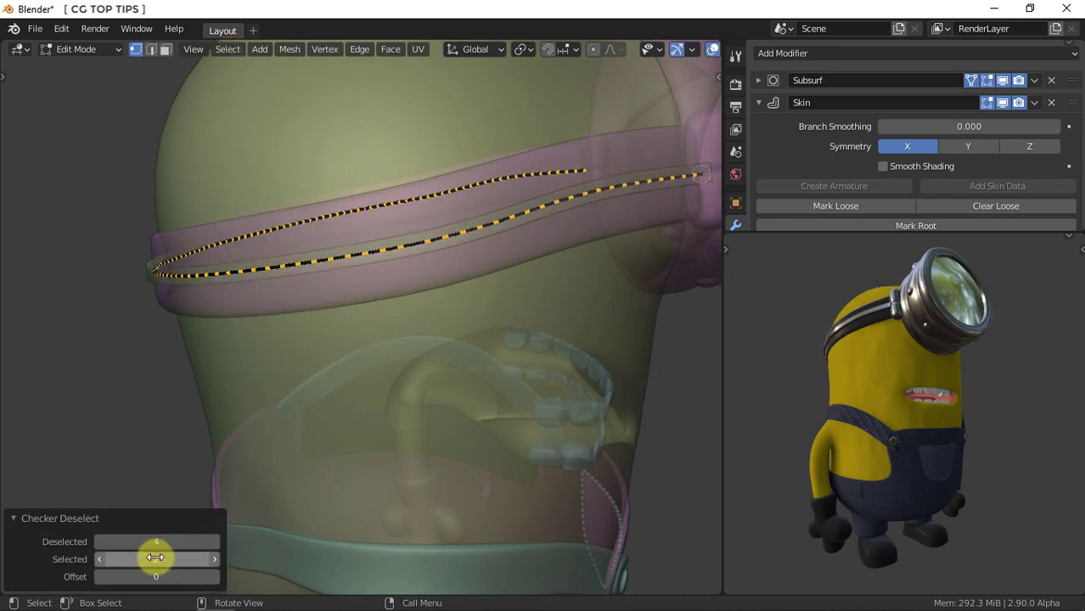
key(ctrl+a)
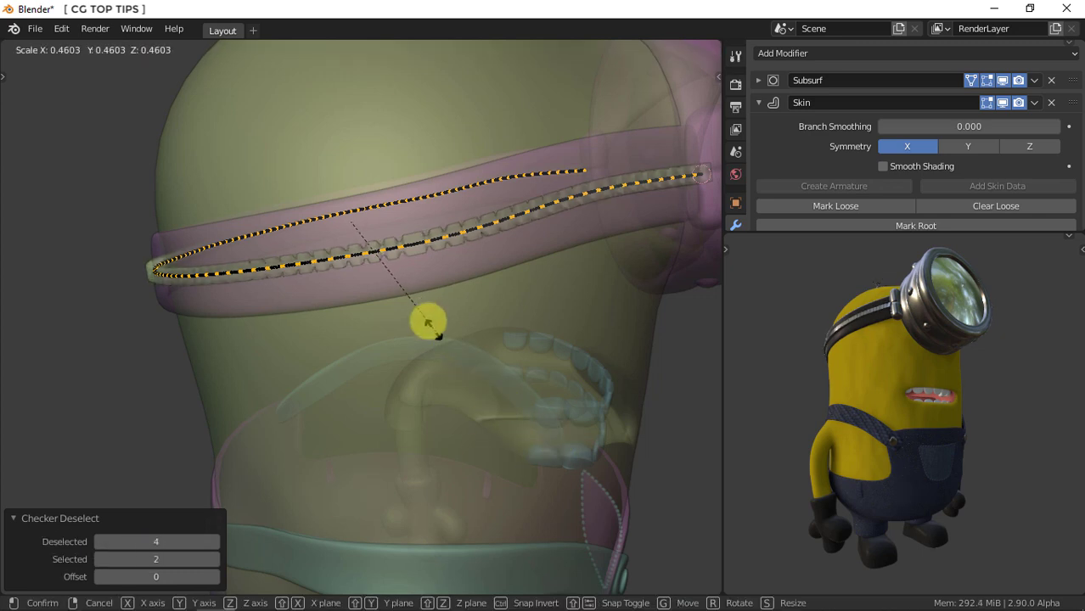
click(361, 222)
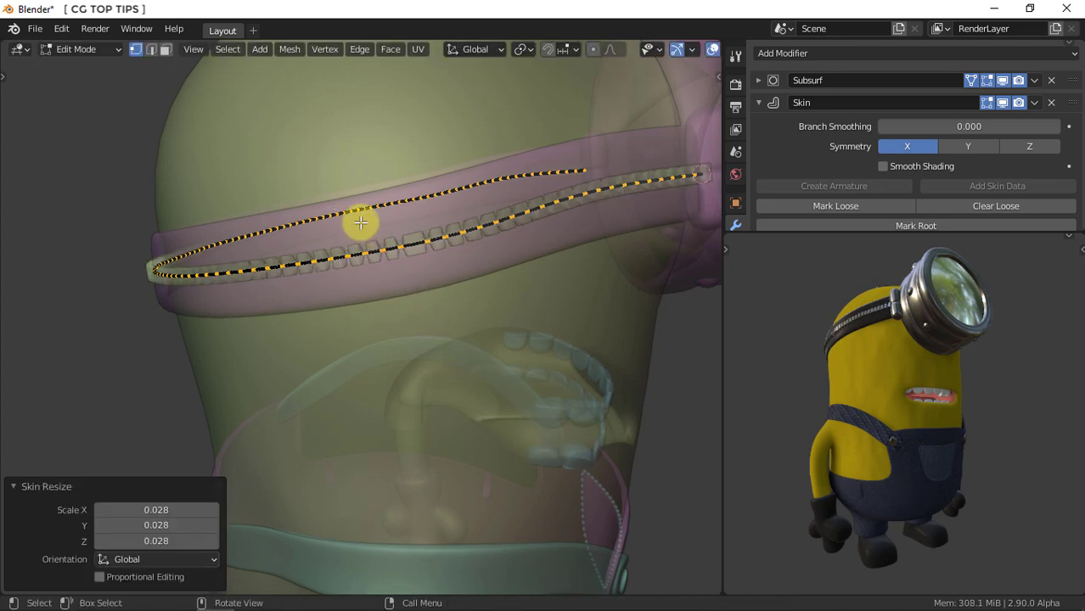
click(104, 51)
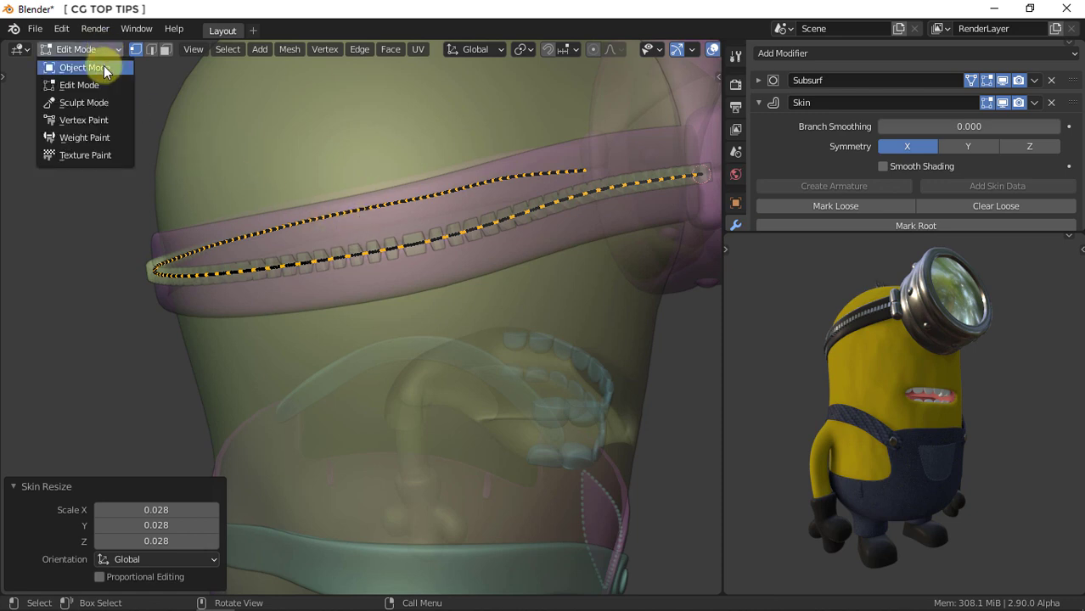
In Object Mode with X-ray off, move the Skin modifier above Subsurf and collapse it.
click(103, 68)
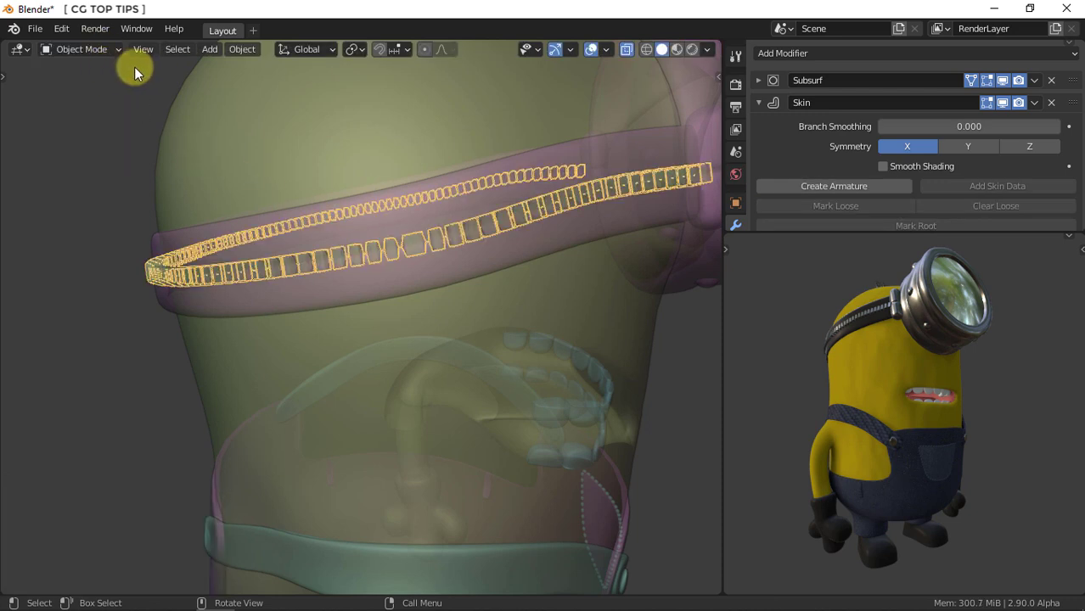
click(627, 50)
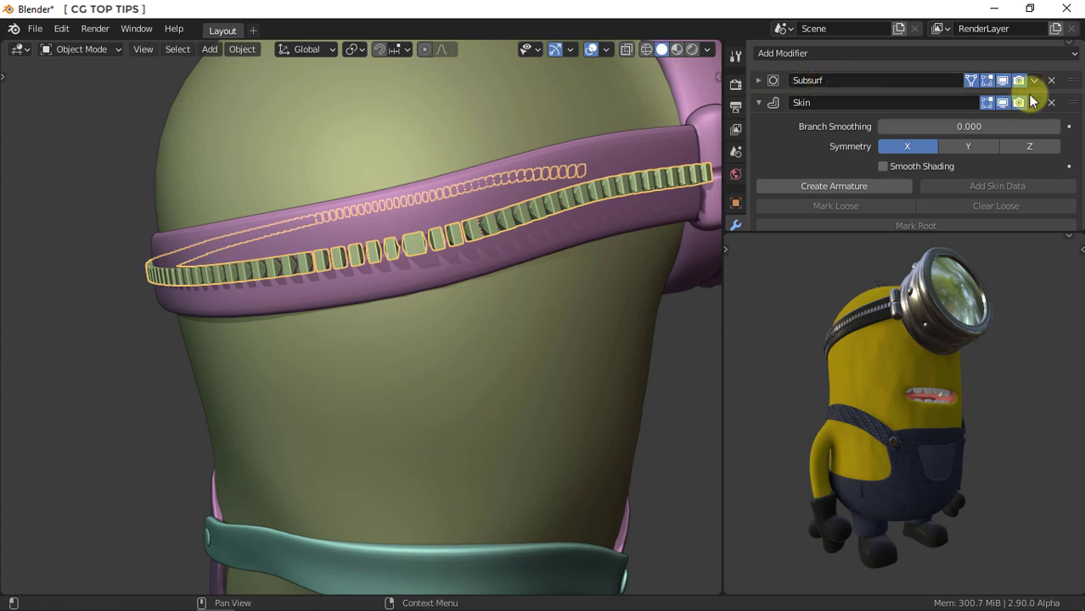
drag(1071, 105, 1067, 81)
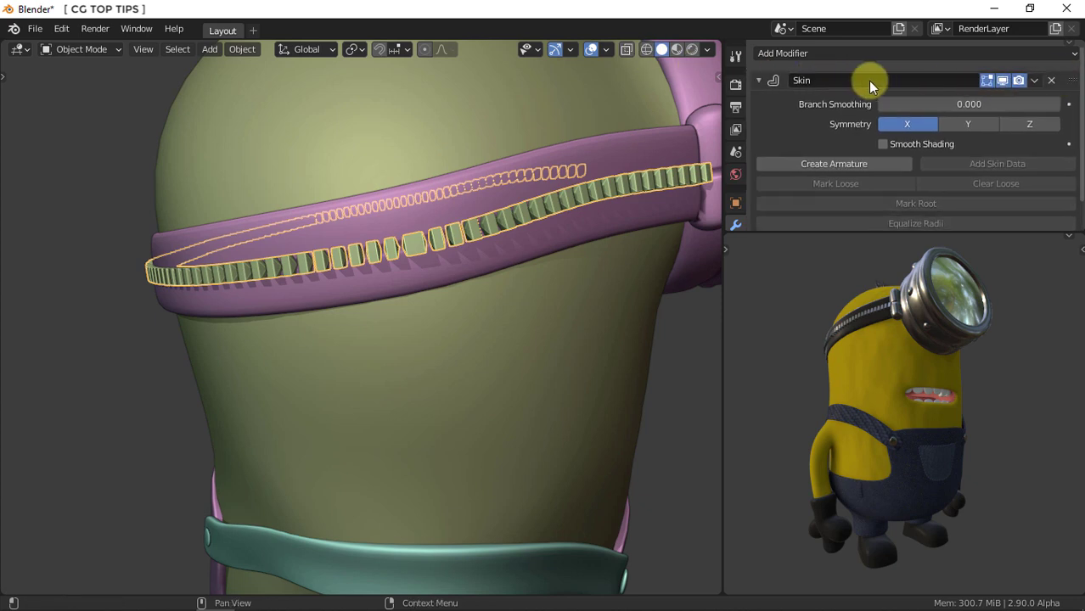
click(760, 81)
Deselect the strap and orbit to view the minion's head from behind.
middle_drag(639, 419, 590, 412)
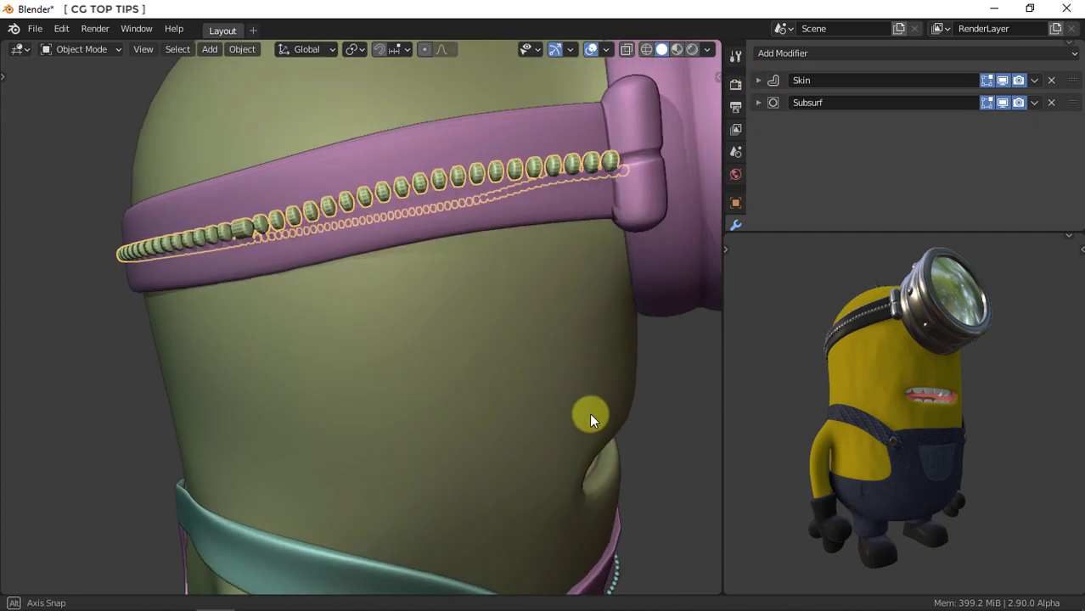
scroll(590, 412, down, 2)
middle_drag(535, 382, 116, 407)
click(126, 393)
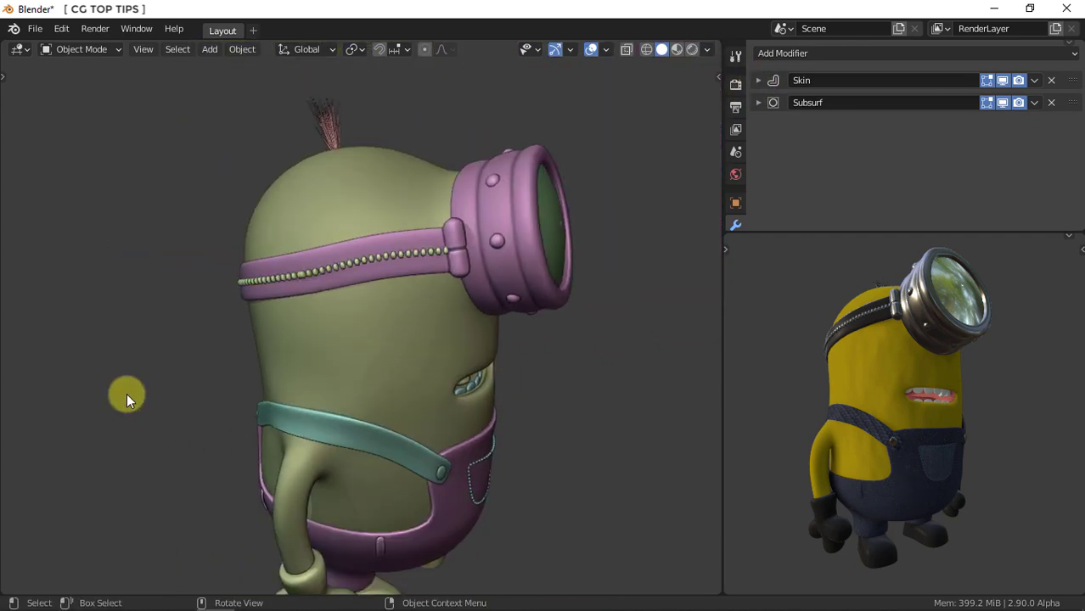
mouse_move(308, 355)
middle_down()
mouse_move(656, 351)
mouse_move(386, 319)
middle_up()
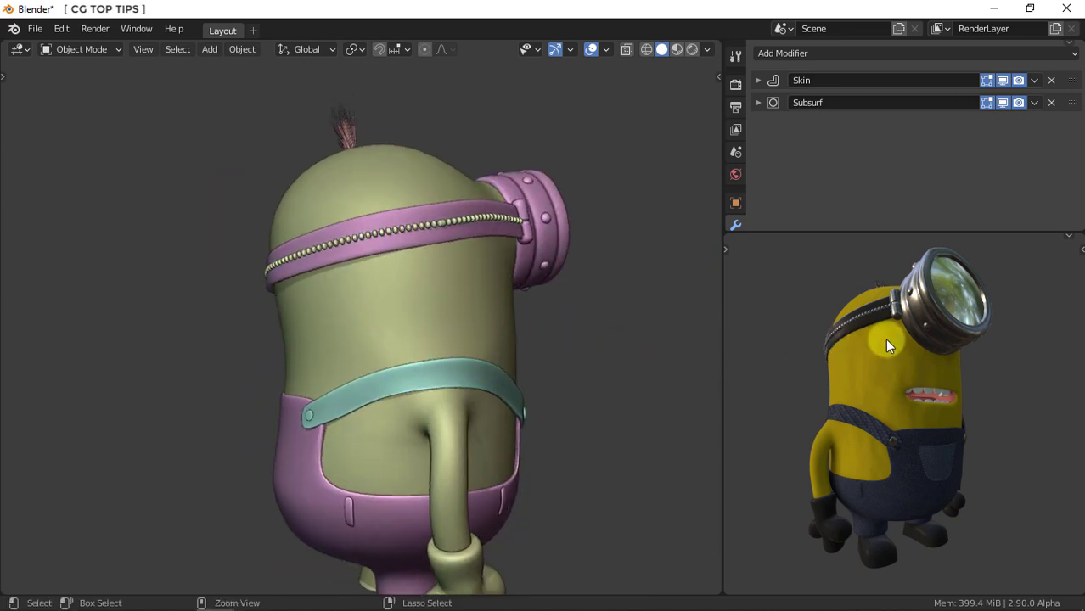
Maximize the rendered viewport, then orbit and zoom out to review the beaded goggle strap.
key(ctrl+space)
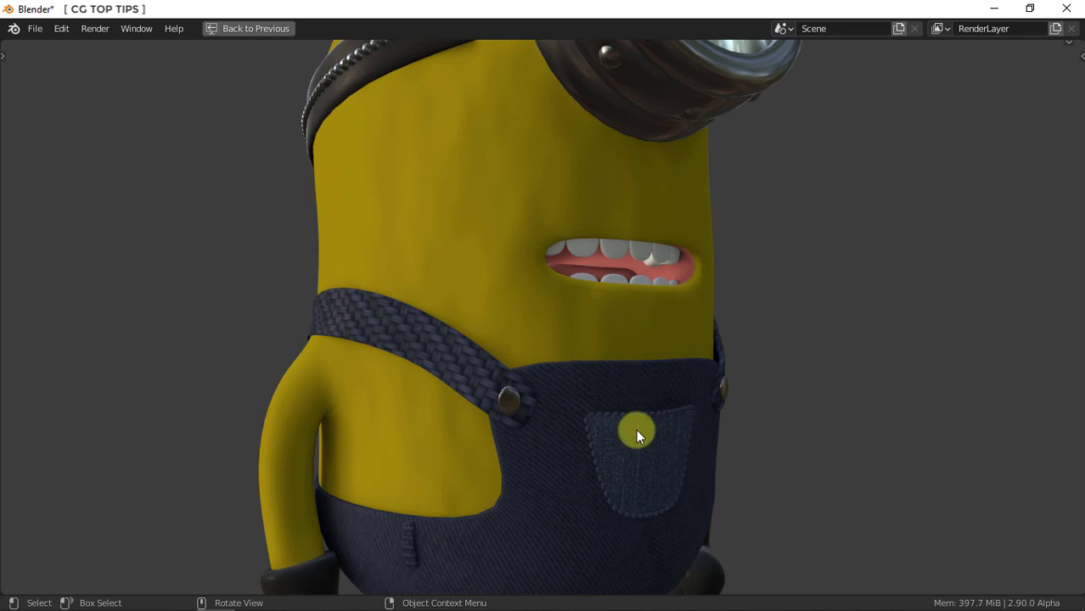
middle_drag(636, 428, 559, 393)
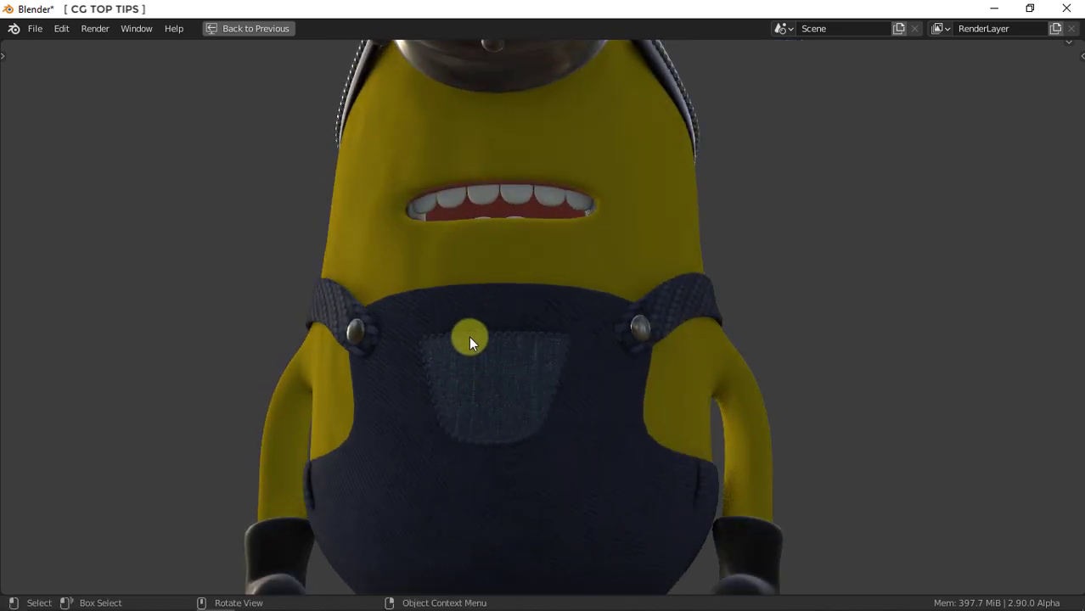
mouse_move(340, 160)
middle_down()
mouse_move(455, 259)
mouse_move(419, 247)
mouse_move(499, 300)
mouse_move(702, 290)
mouse_move(445, 278)
mouse_move(369, 261)
middle_up()
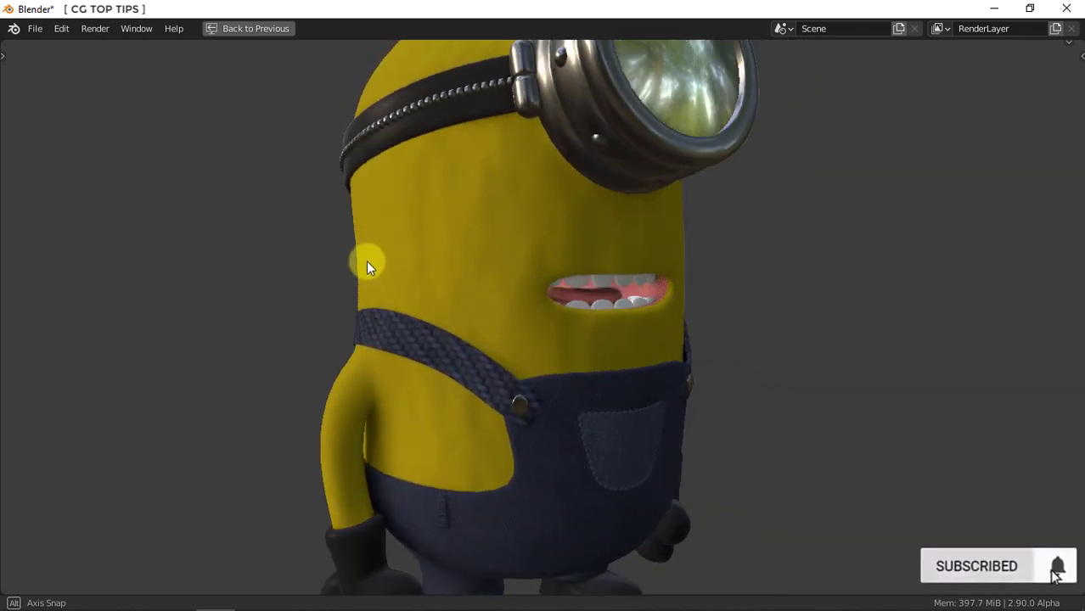
scroll(618, 345, down, 3)
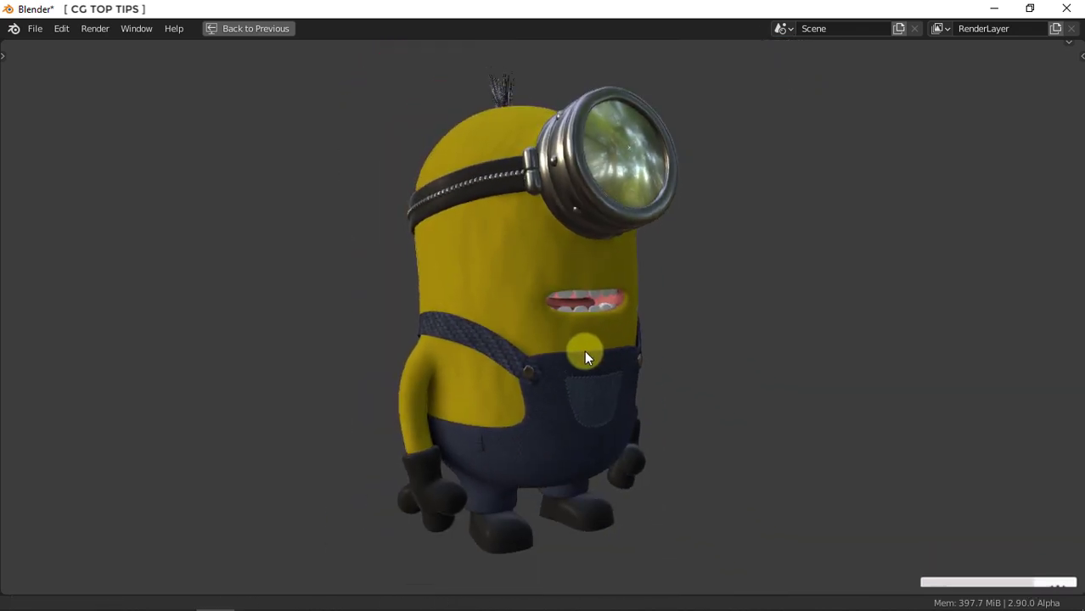